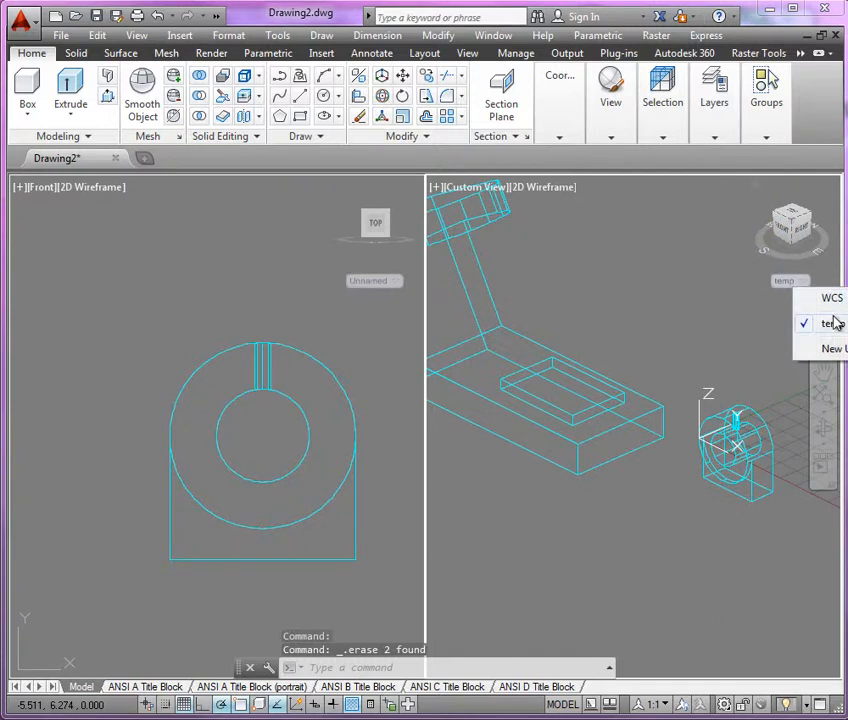
# Step: Restore the World coordinate system in the 3D viewport and turn off the grid display
pyautogui.click(812, 303)
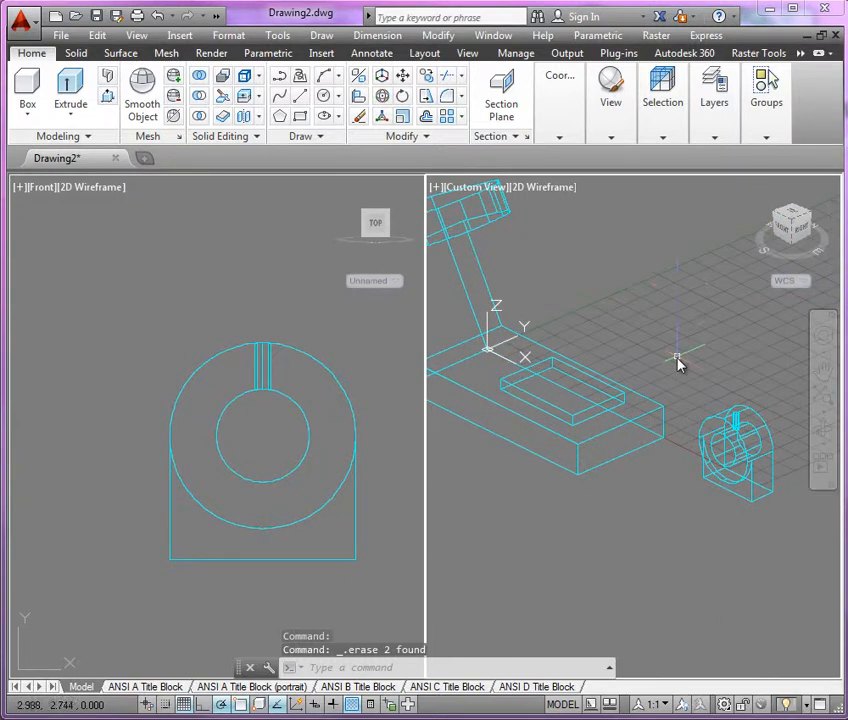
pyautogui.click(184, 705)
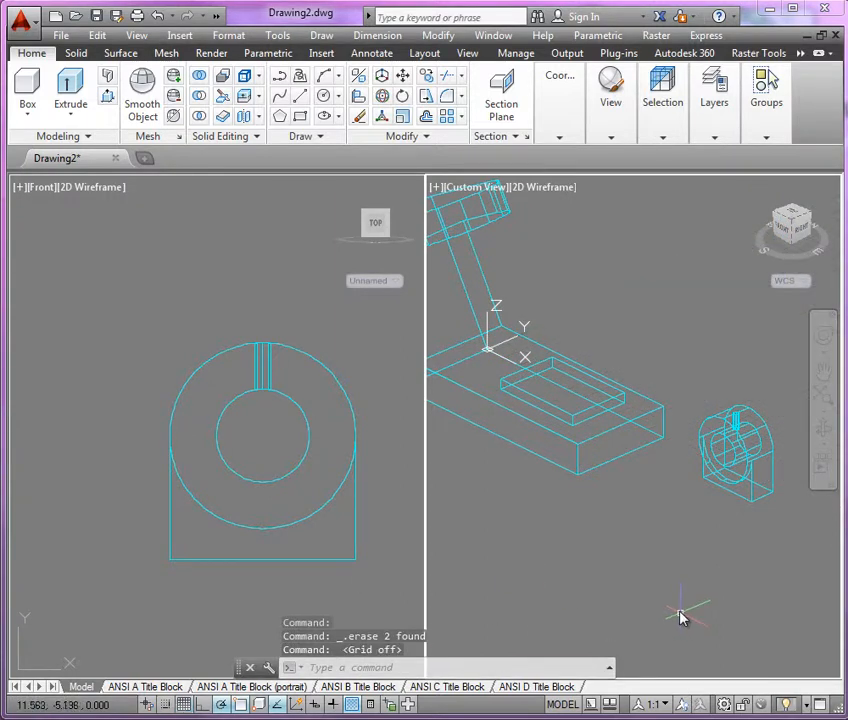
pyautogui.moveTo(681, 615); pyautogui.dragTo(697, 644, button='middle')
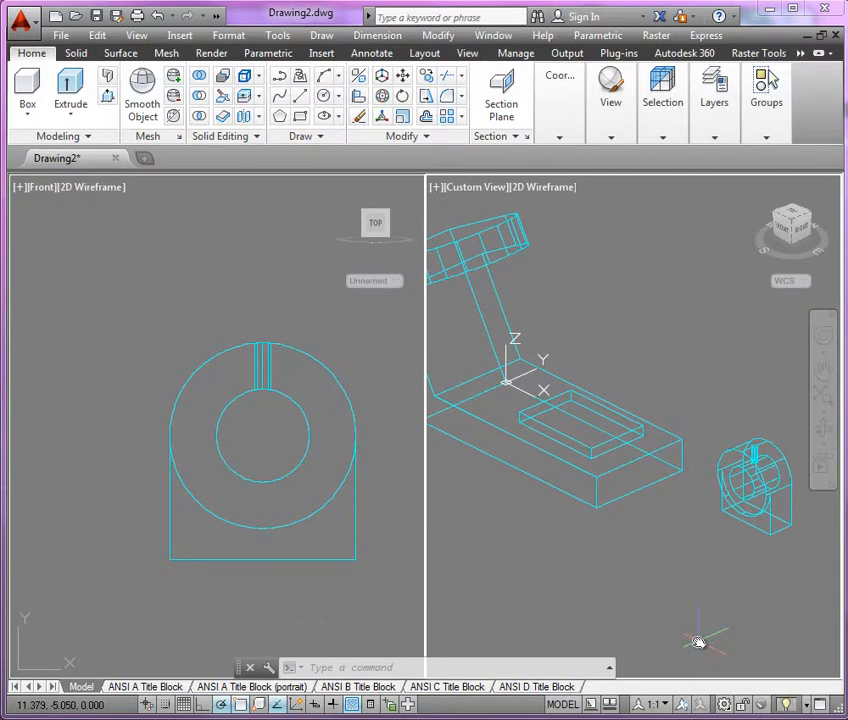
pyautogui.scroll(2, 779, 478)
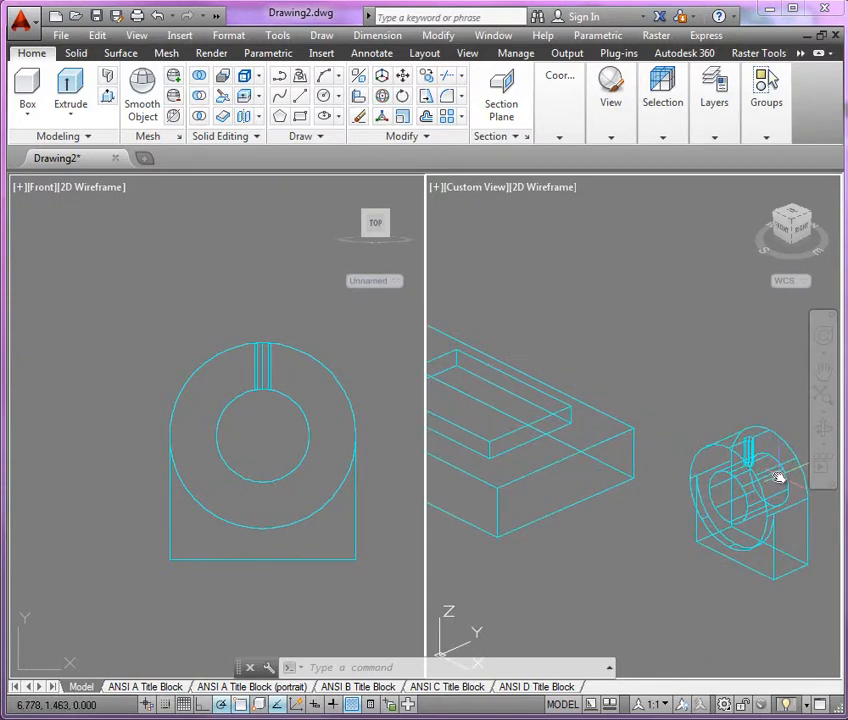
# Step: Examine the control bracket PDF drawing for the placement of the two lugs on the base, and return to the model
pyautogui.moveTo(0, 8); pyautogui.dragTo(430, 4)
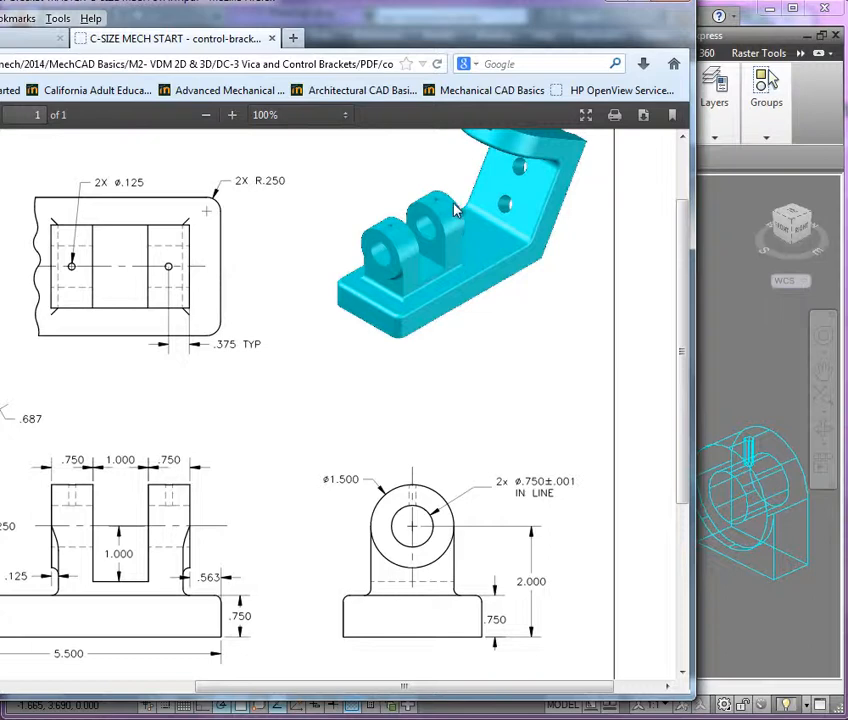
pyautogui.moveTo(442, 15); pyautogui.dragTo(0, 16)
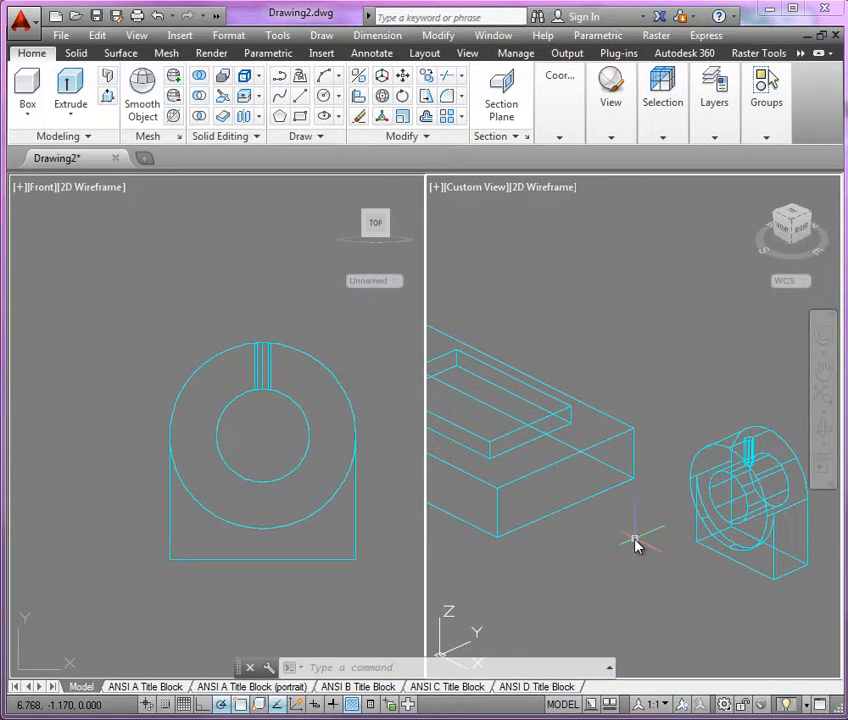
# Step: Align the loose lug onto the raised pad, matching three bottom corners of the lug to three top corners of the pad
pyautogui.write('ali')
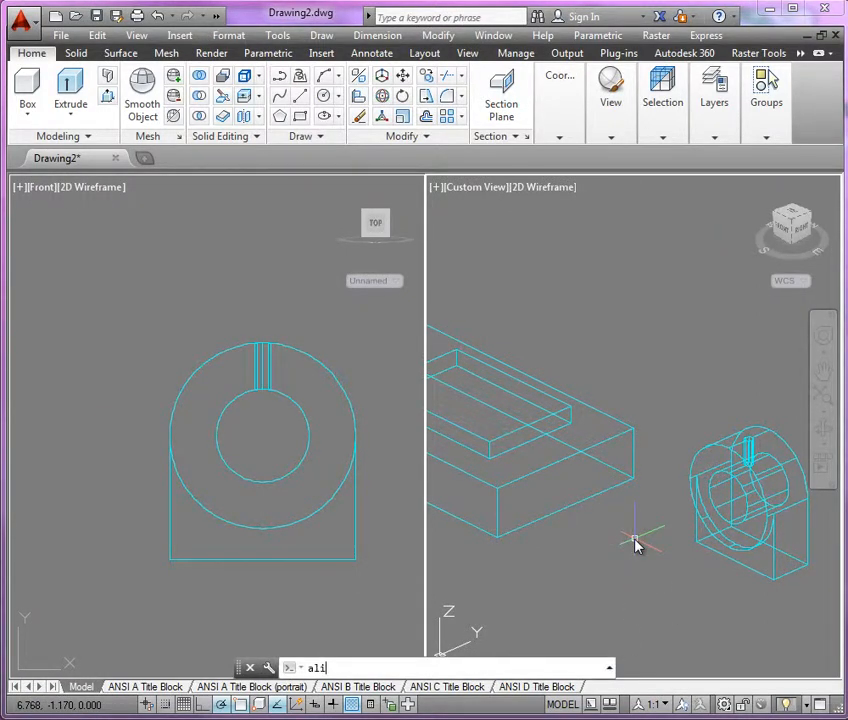
pyautogui.write('gn')
pyautogui.press('Return')
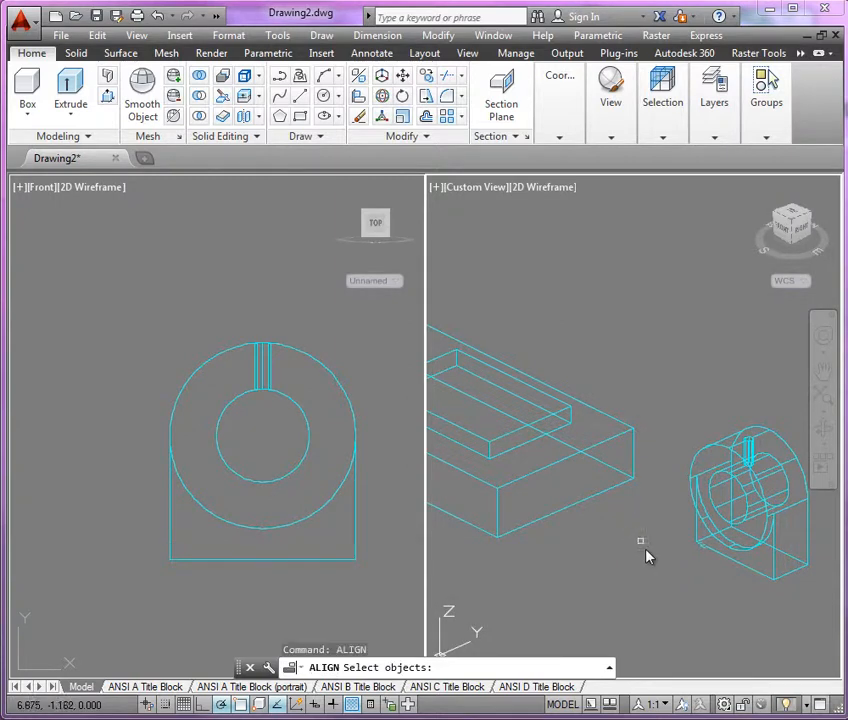
pyautogui.click(731, 561)
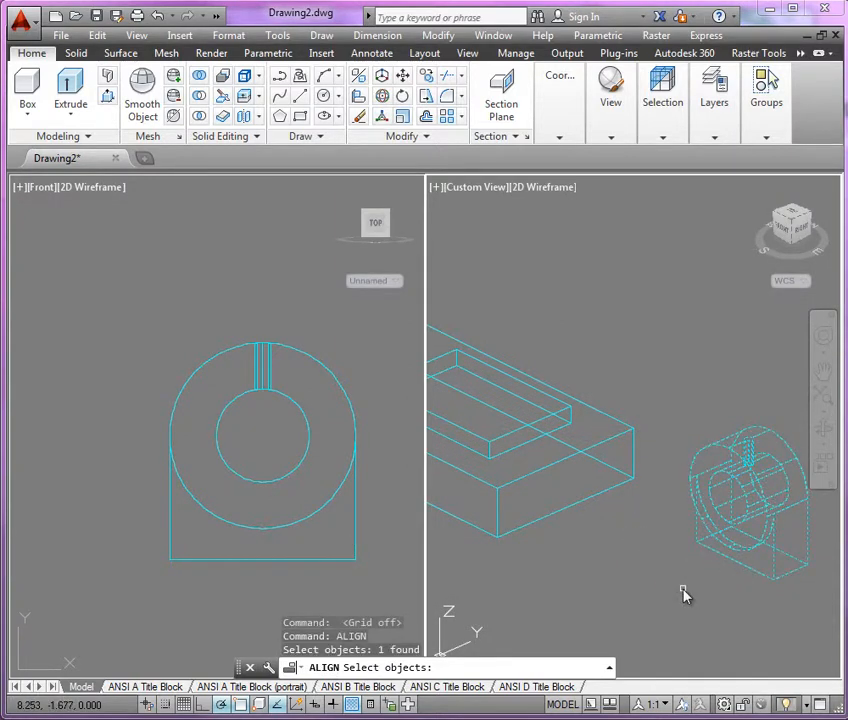
pyautogui.press('Return')
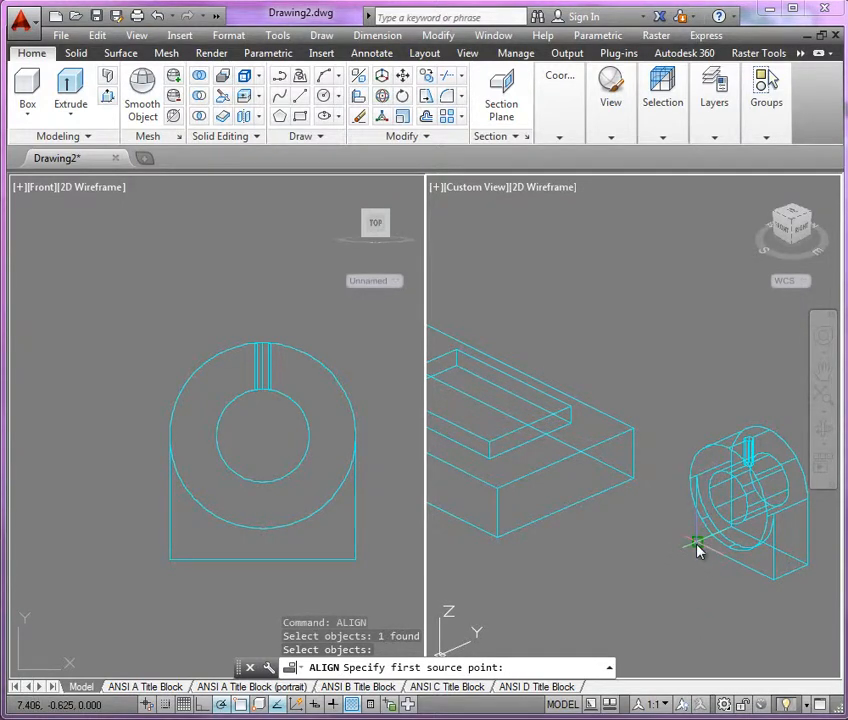
pyautogui.click(697, 548)
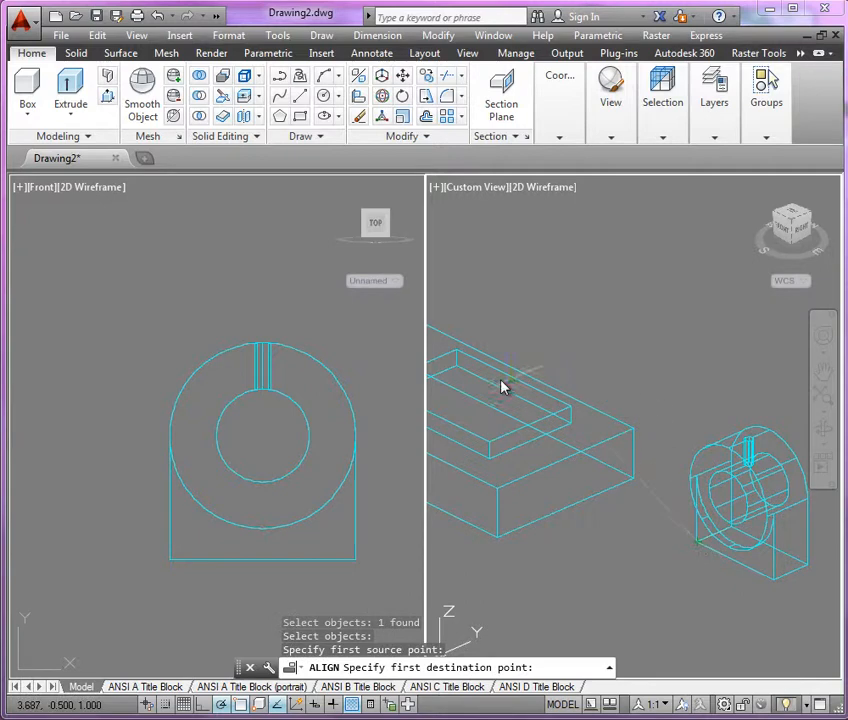
pyautogui.click(490, 447)
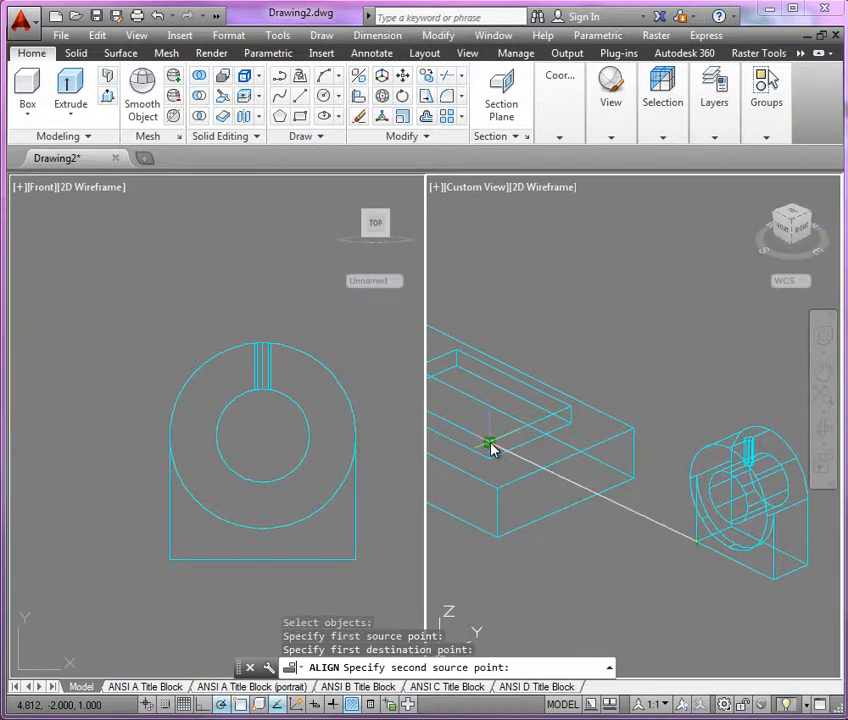
pyautogui.click(771, 582)
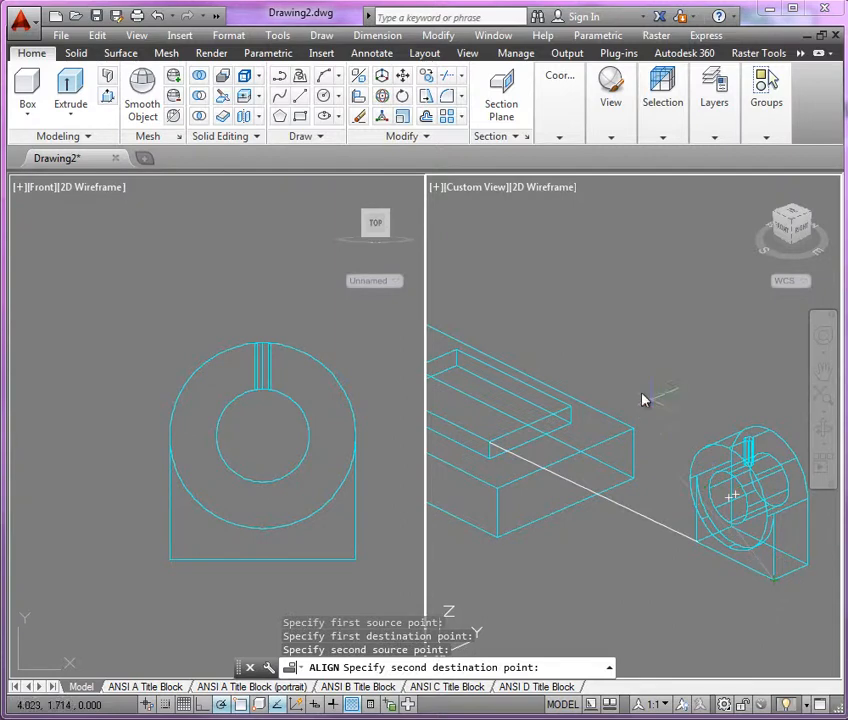
pyautogui.click(568, 406)
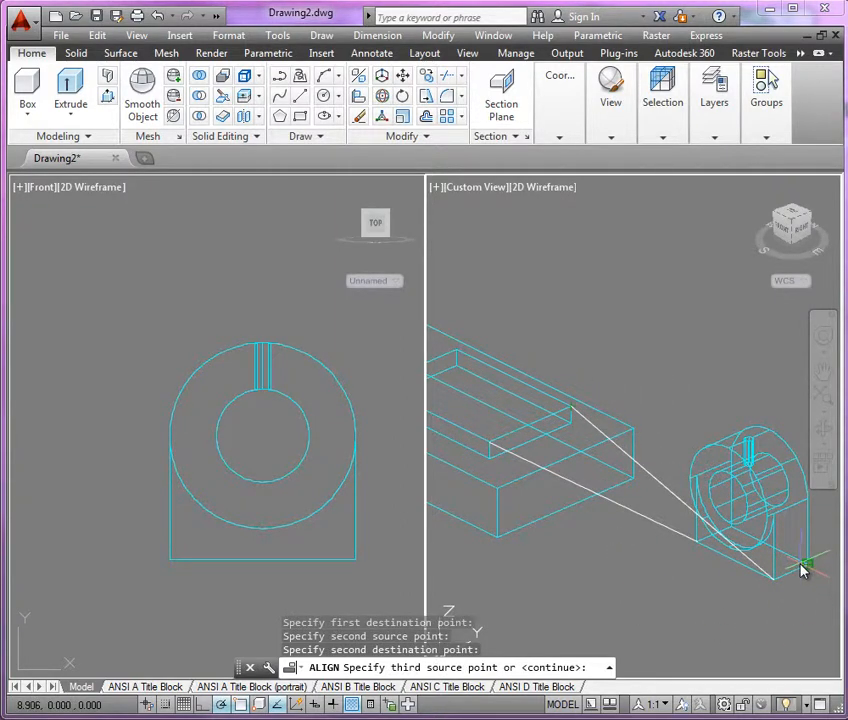
pyautogui.click(768, 481)
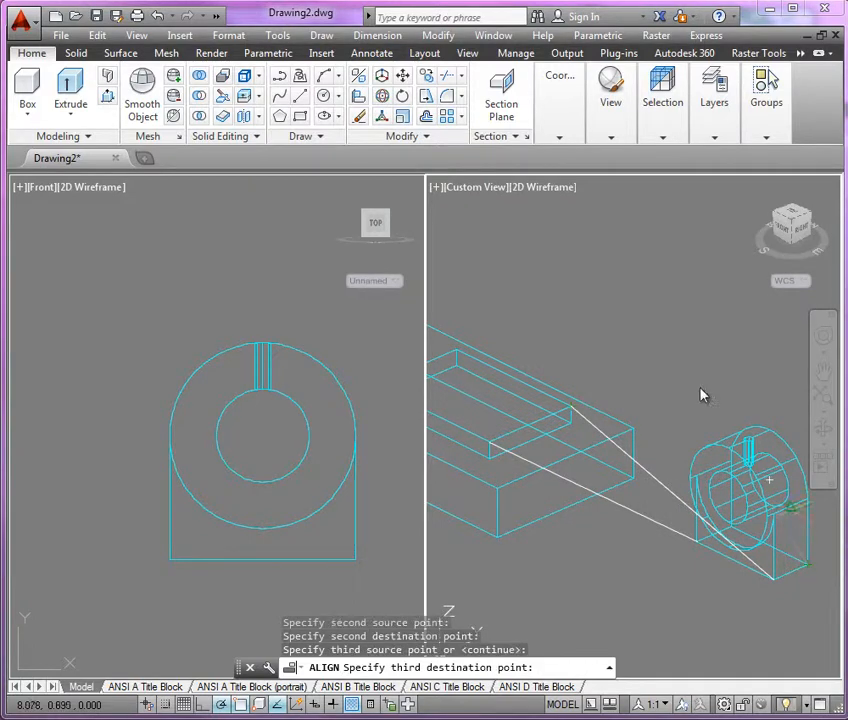
pyautogui.click(456, 348)
pyautogui.scroll(-1, 689, 286)
pyautogui.scroll(1, 560, 274)
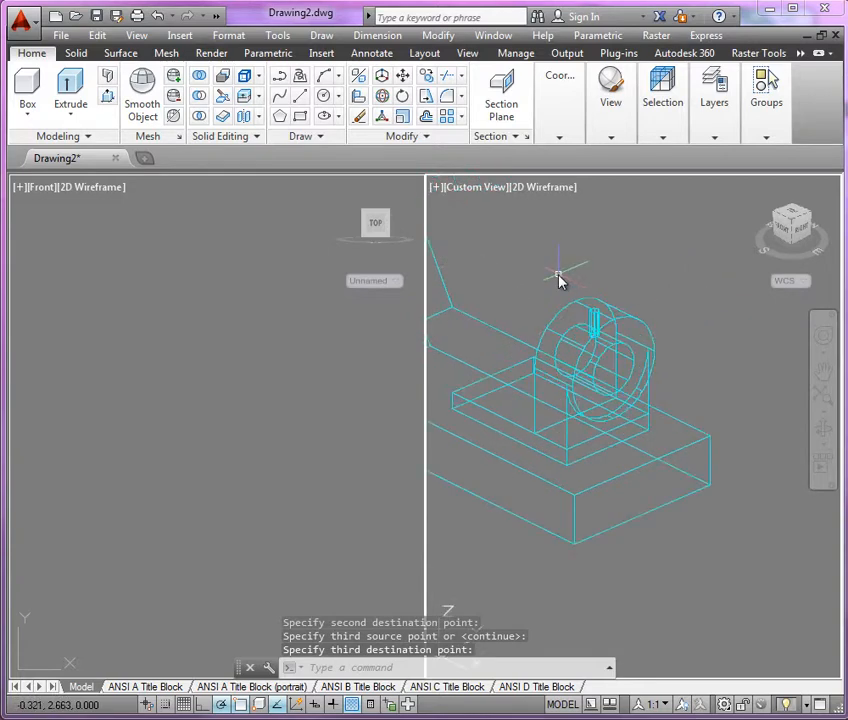
# Step: Set the 3D viewport's visual style to Conceptual
pyautogui.scroll(2, 590, 277)
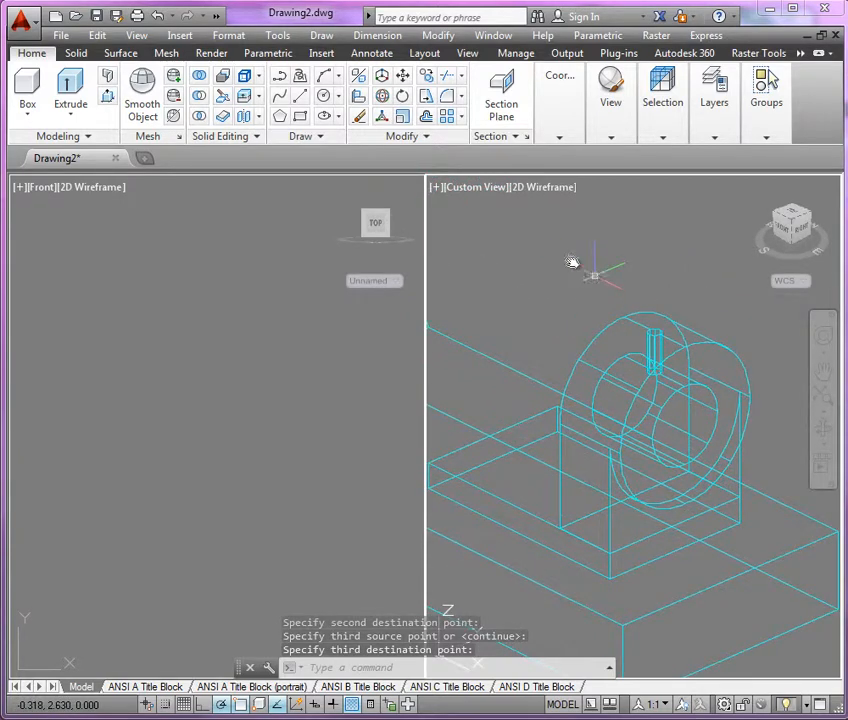
pyautogui.click(560, 105)
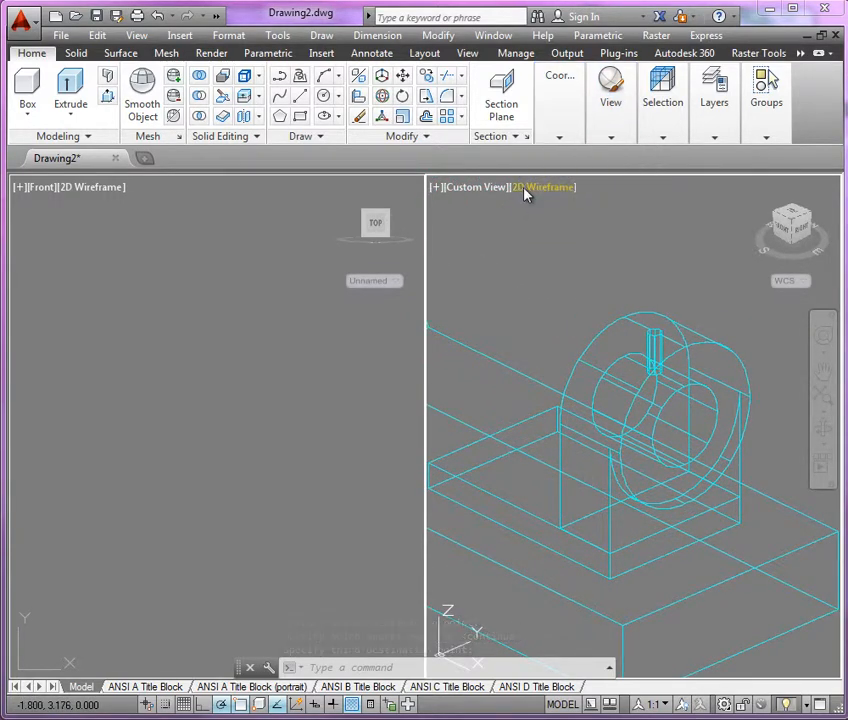
pyautogui.click(526, 189)
pyautogui.click(575, 250)
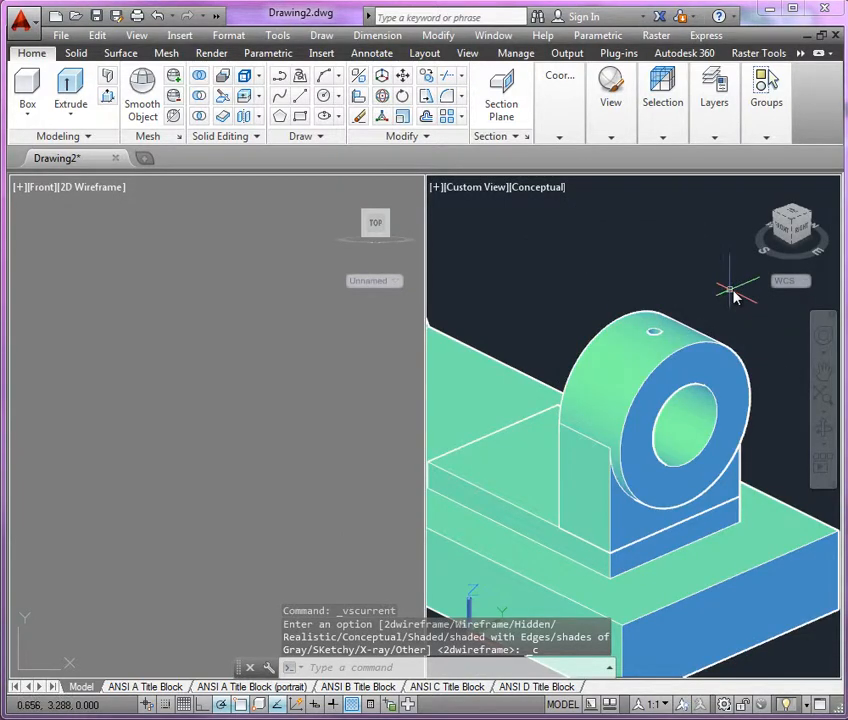
# Step: Examine the aligned lug's position on the pad in the Right view and in the front wireframe viewport
pyautogui.click(803, 238)
pyautogui.scroll(8, 562, 513)
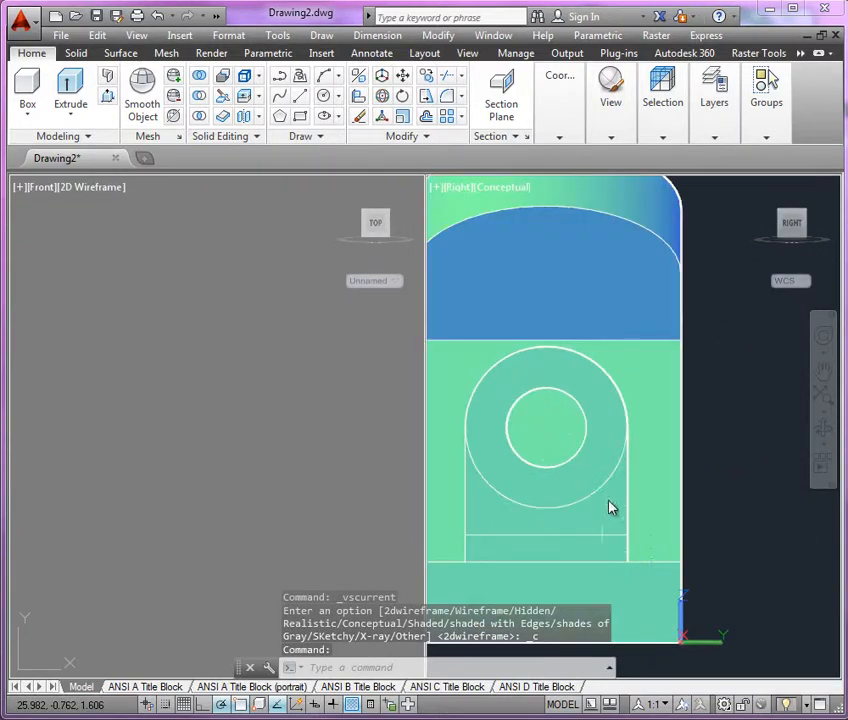
pyautogui.moveTo(536, 541); pyautogui.dragTo(589, 543, button='middle')
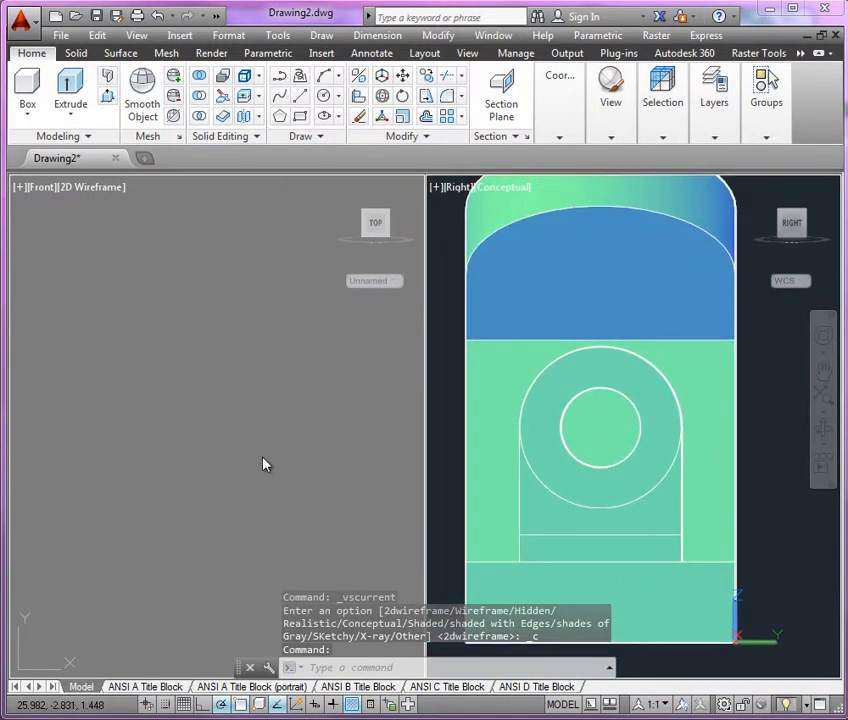
pyautogui.click(260, 425)
pyautogui.scroll(-4, 231, 408)
pyautogui.scroll(3, 123, 390)
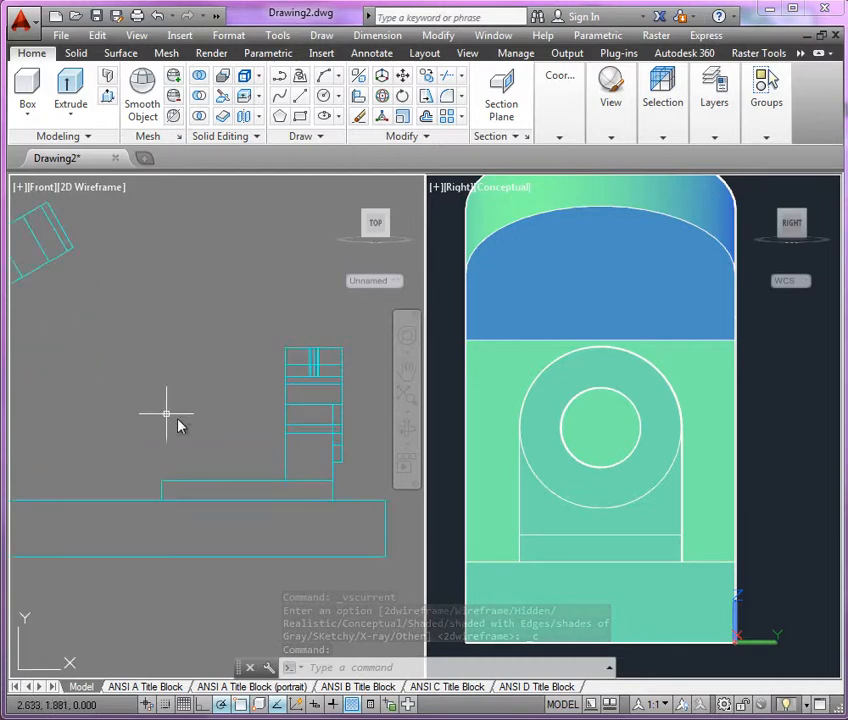
pyautogui.scroll(1, 237, 432)
pyautogui.moveTo(237, 437); pyautogui.dragTo(165, 463, button='middle')
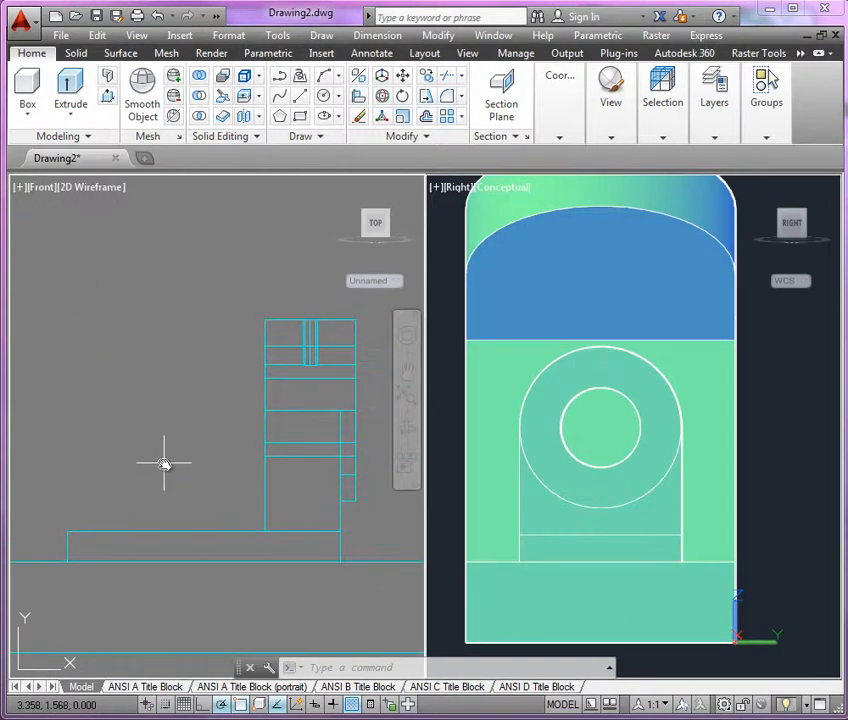
# Step: In the NE Isometric view, draw a line crosswise through the middle of the pad's top, extending beyond both sides of the base
pyautogui.click(802, 218)
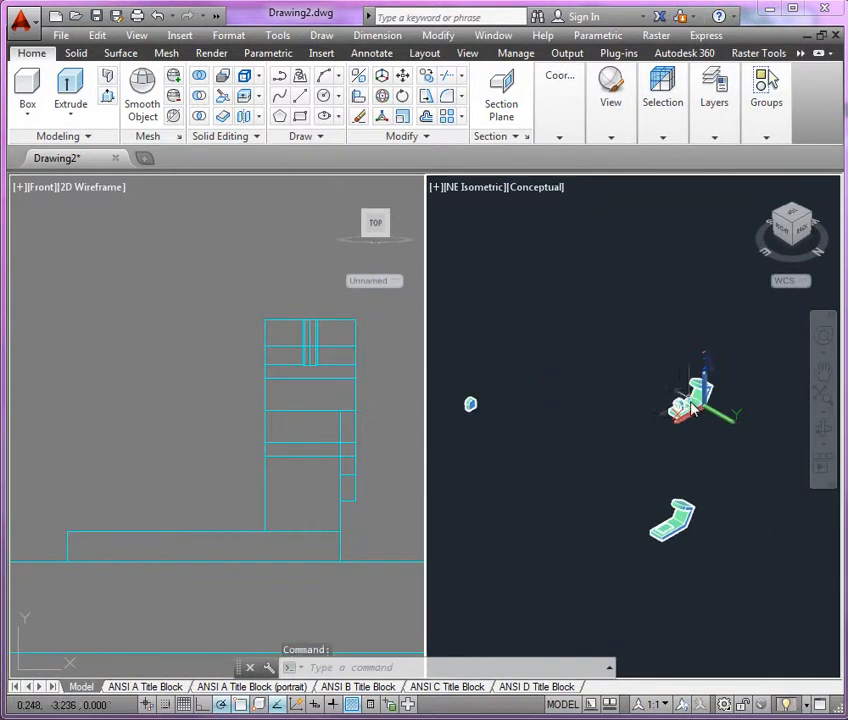
pyautogui.scroll(5, 700, 413)
pyautogui.scroll(2, 648, 322)
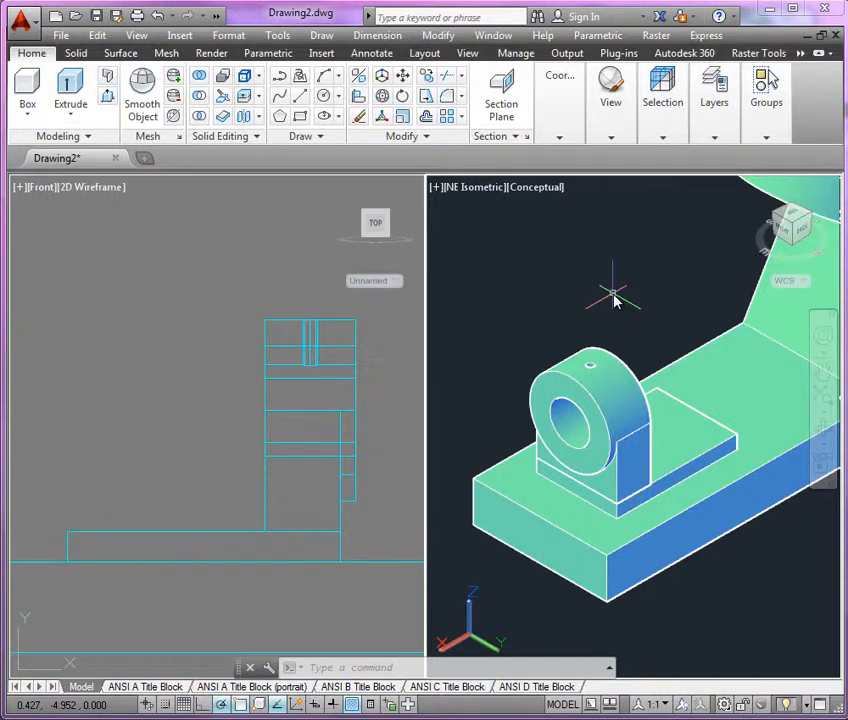
pyautogui.write('L')
pyautogui.press('Return')
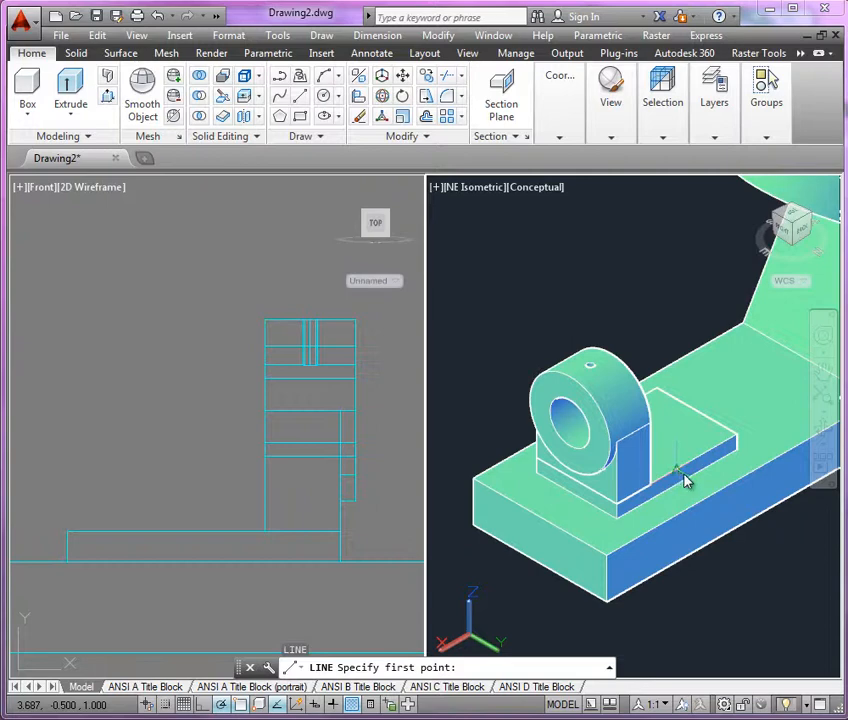
pyautogui.click(801, 545)
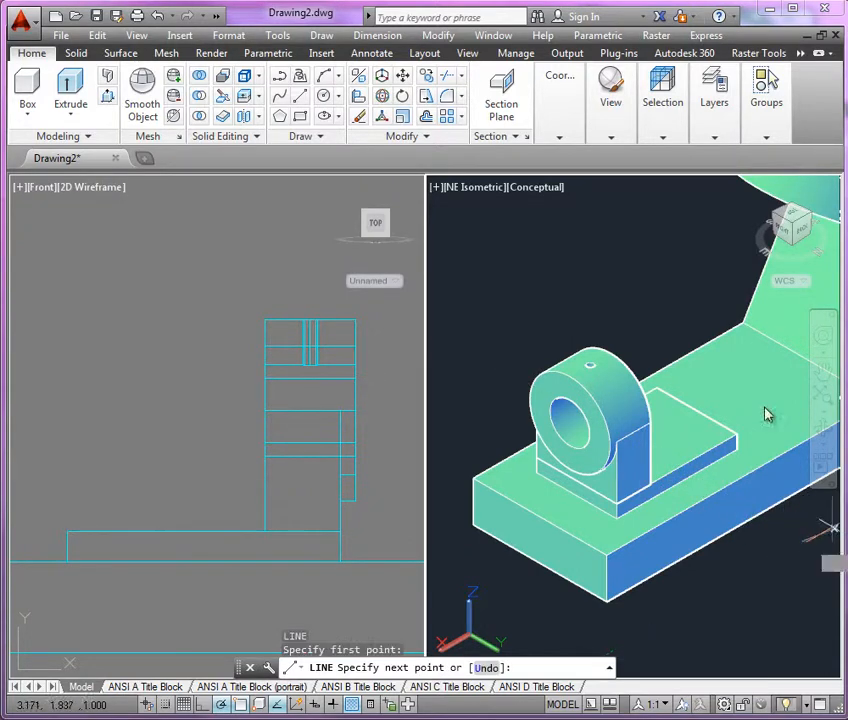
pyautogui.click(483, 362)
pyautogui.press('Return')
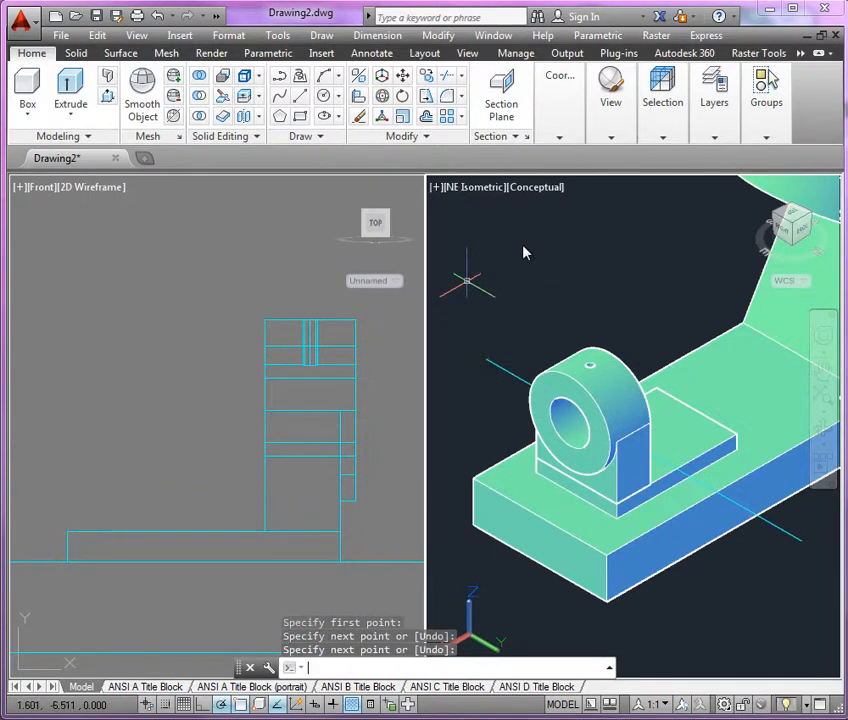
# Step: Examine the lug, pad and base from an orbited view, highlighting the individual solids without changing them
pyautogui.click(824, 433)
pyautogui.moveTo(791, 492); pyautogui.dragTo(761, 488)
pyautogui.press('Escape')
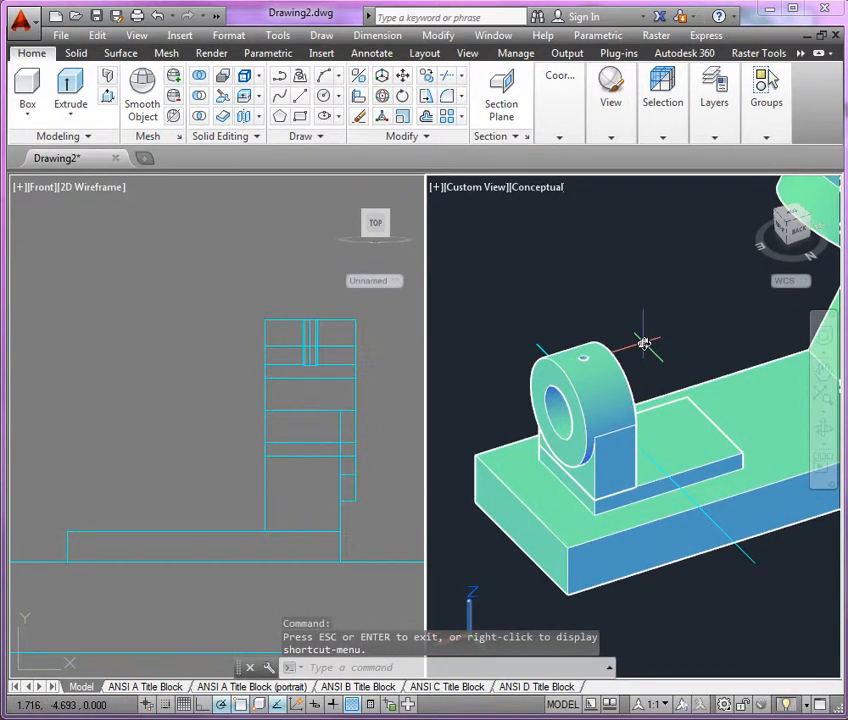
pyautogui.click(617, 345)
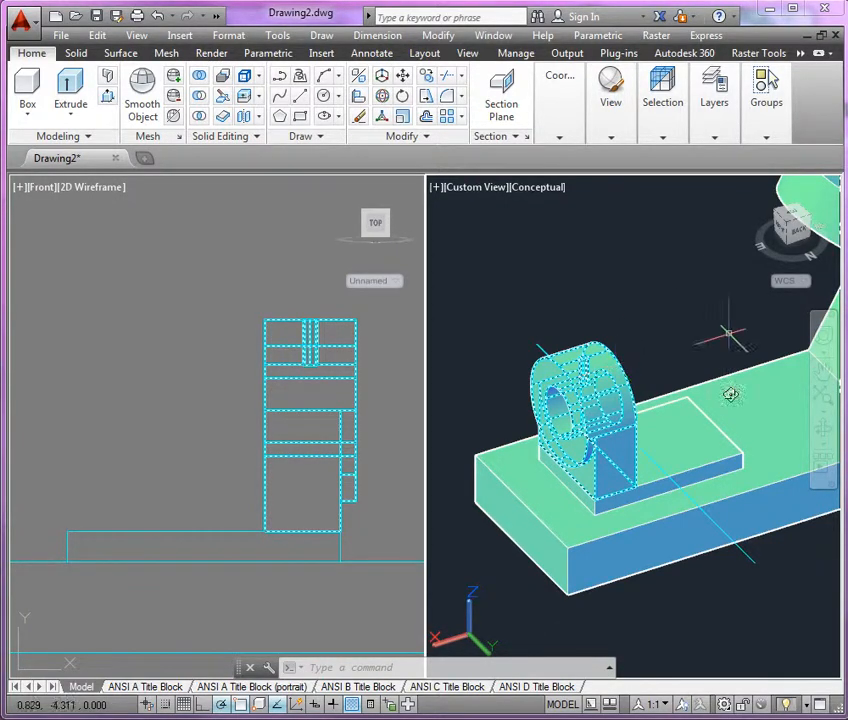
pyautogui.click(712, 439)
pyautogui.press('Escape')
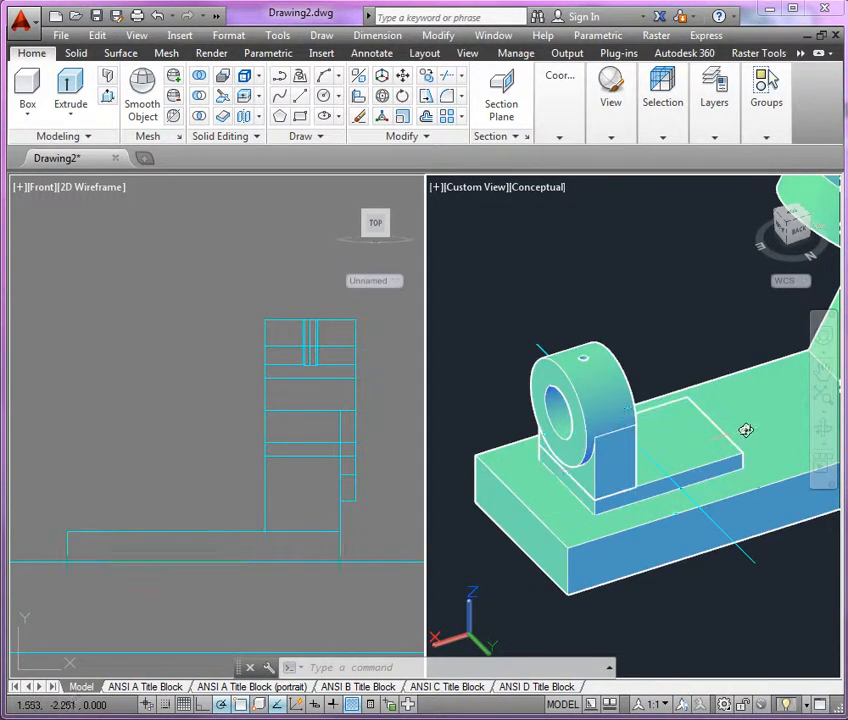
pyautogui.click(746, 431)
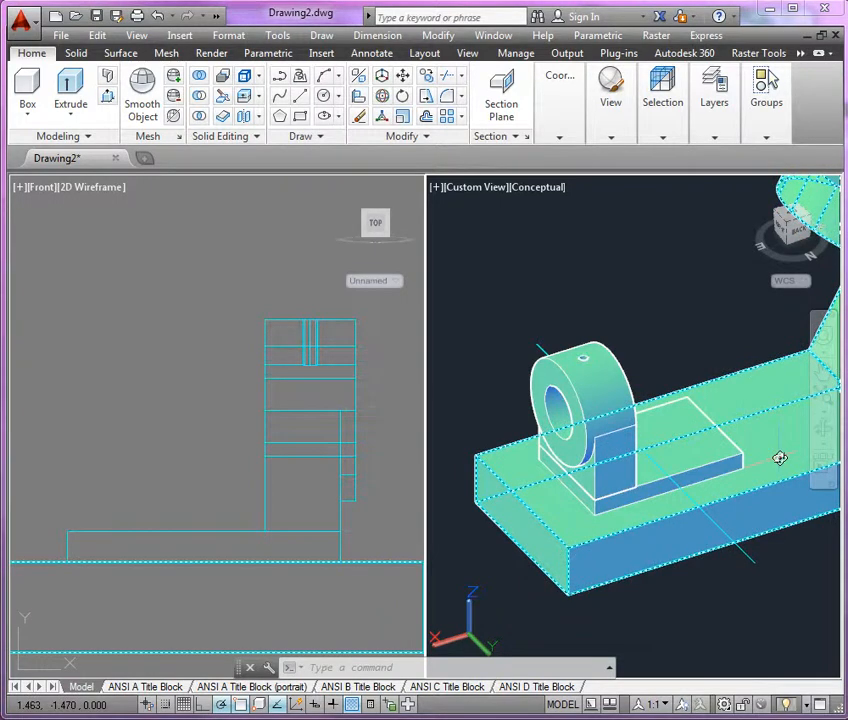
pyautogui.click(734, 442)
pyautogui.press('Escape')
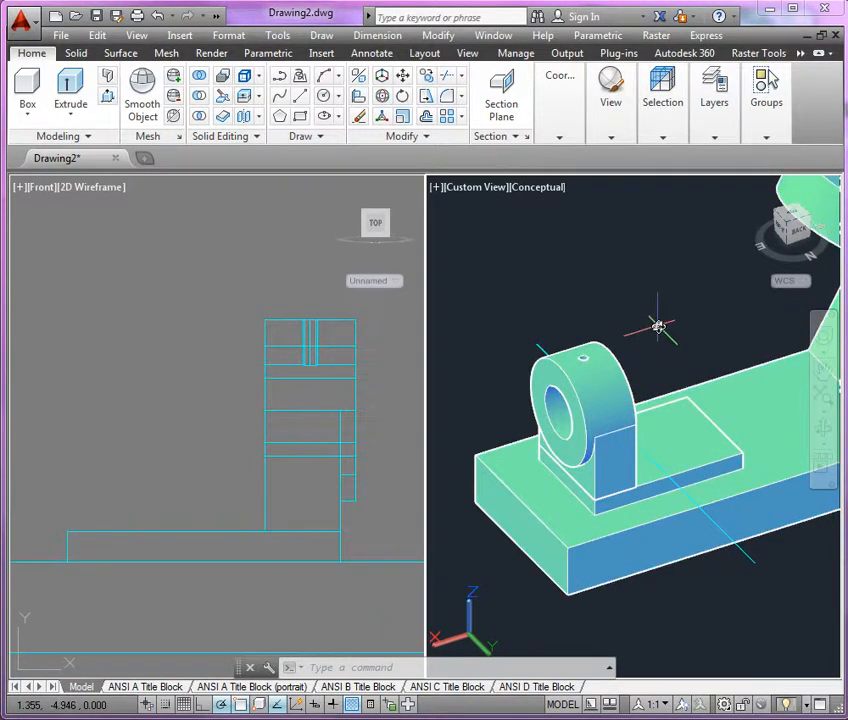
# Step: Mirror the bored lug across the line through the middle of the pad, keeping the original, and erase the line
pyautogui.write('mi')
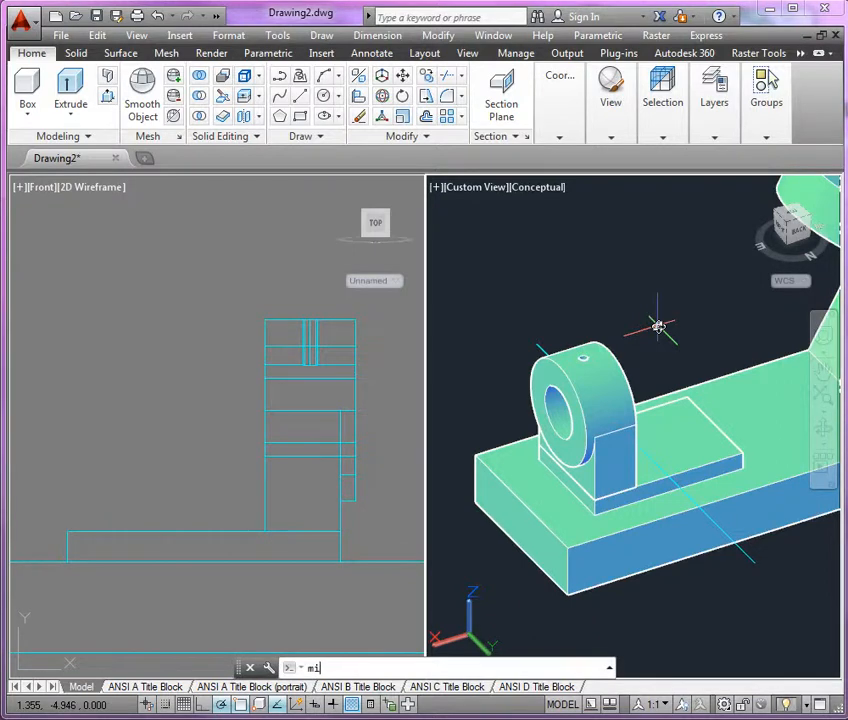
pyautogui.press('Return')
pyautogui.click(609, 348)
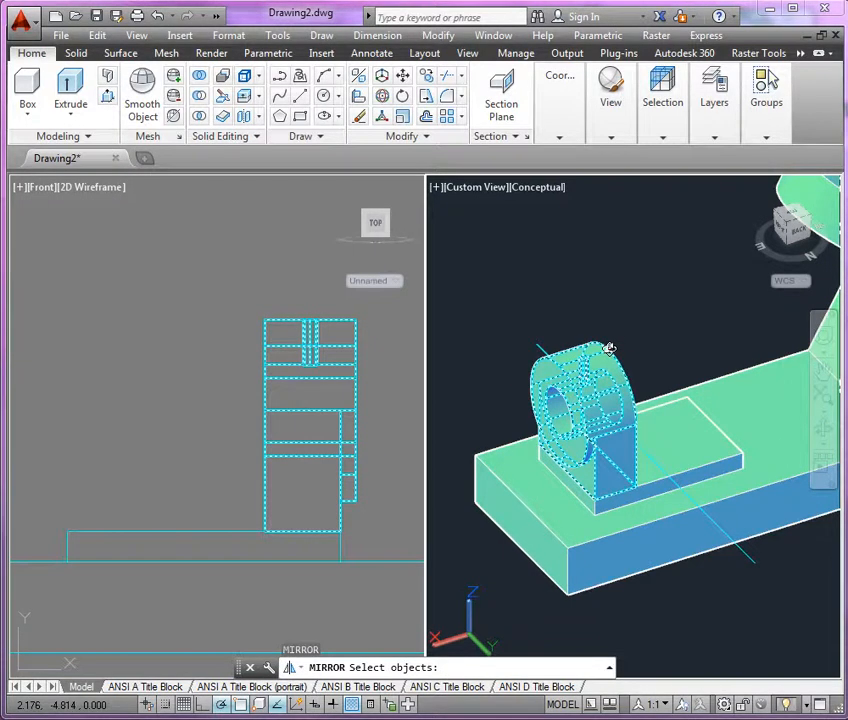
pyautogui.press('Return')
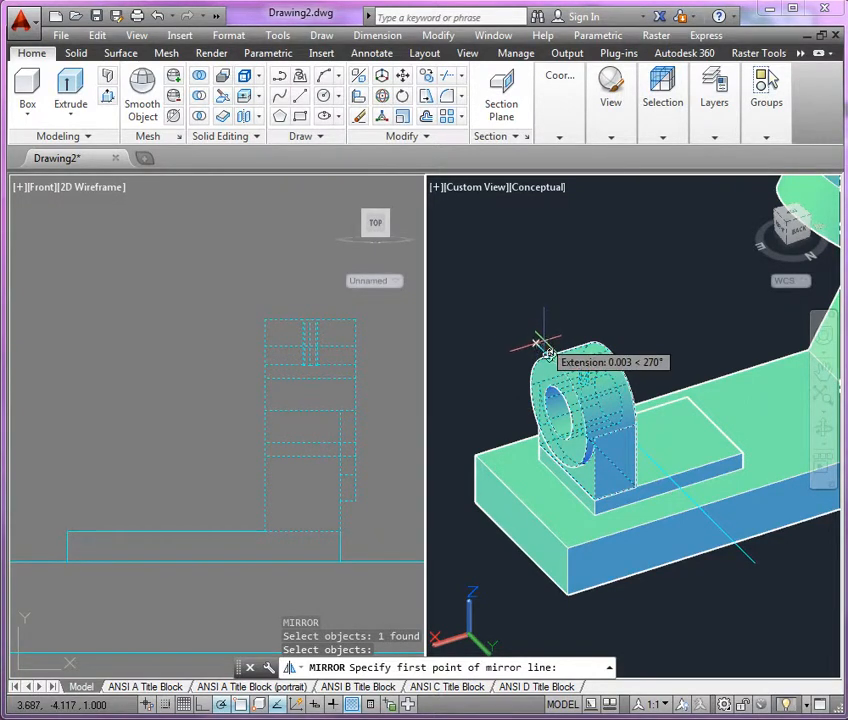
pyautogui.click(754, 562)
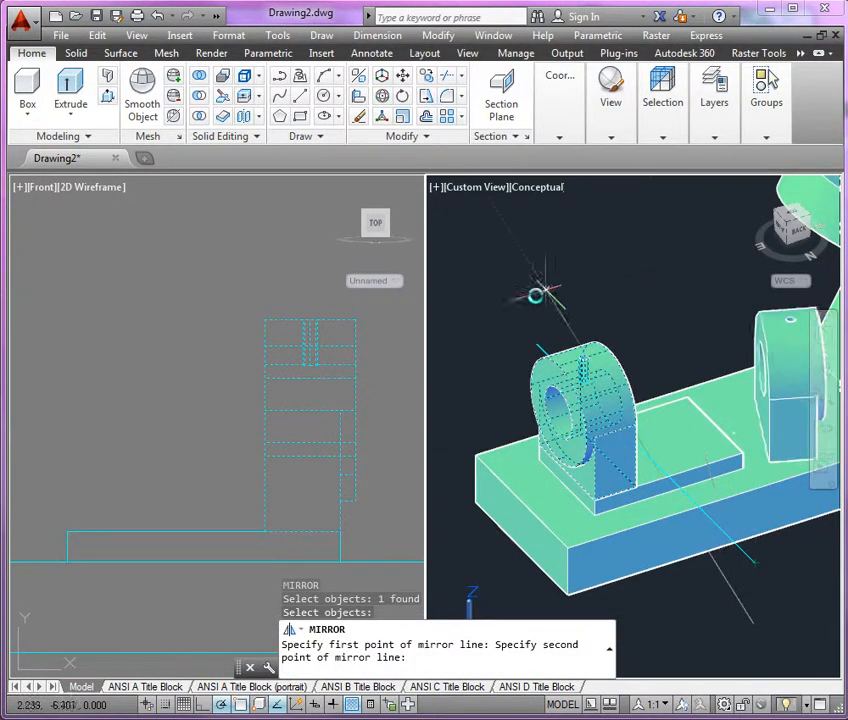
pyautogui.click(469, 339)
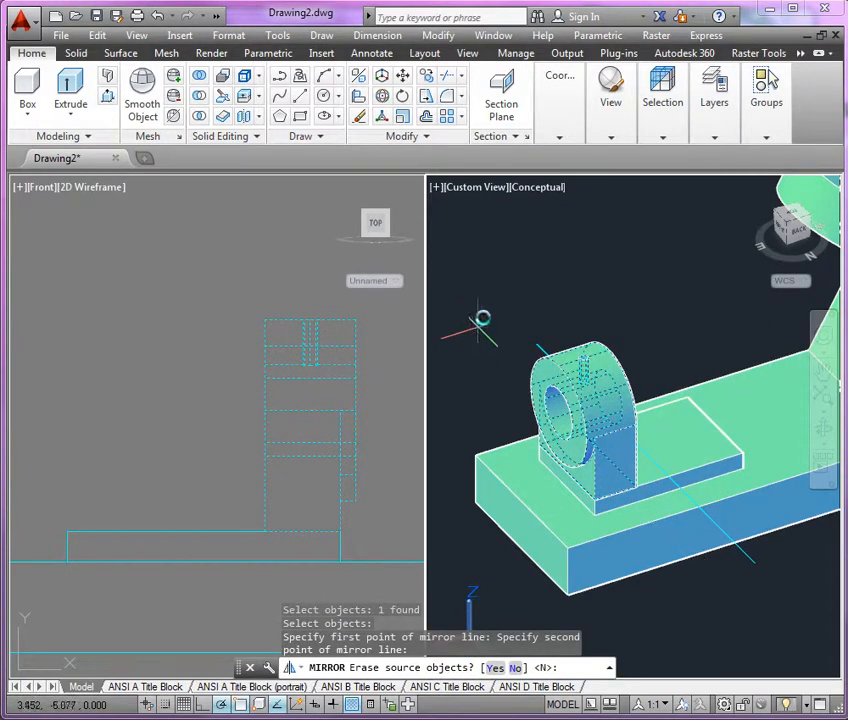
pyautogui.press('Return')
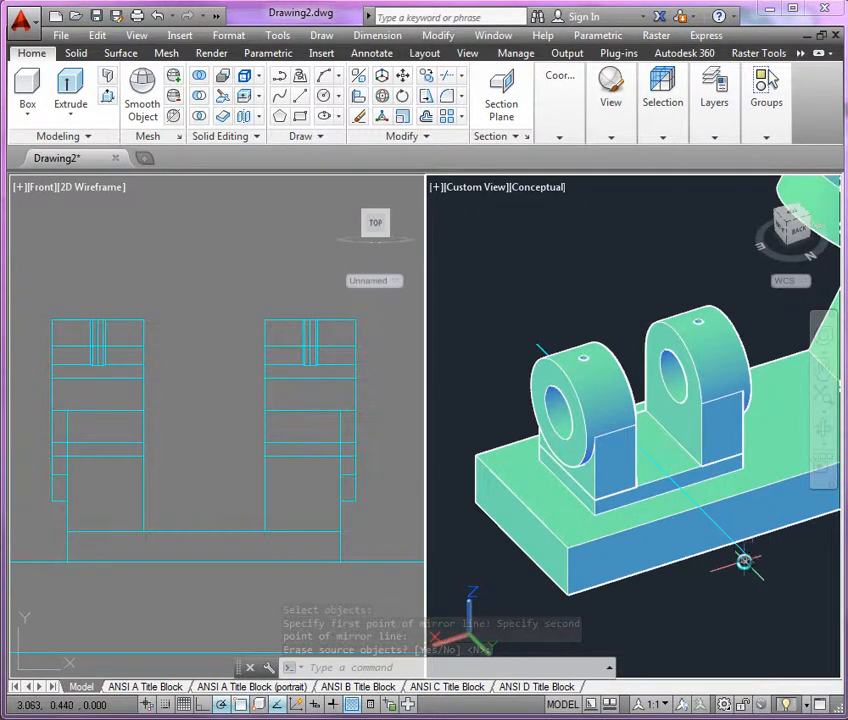
pyautogui.click(747, 559)
pyautogui.press('Delete')
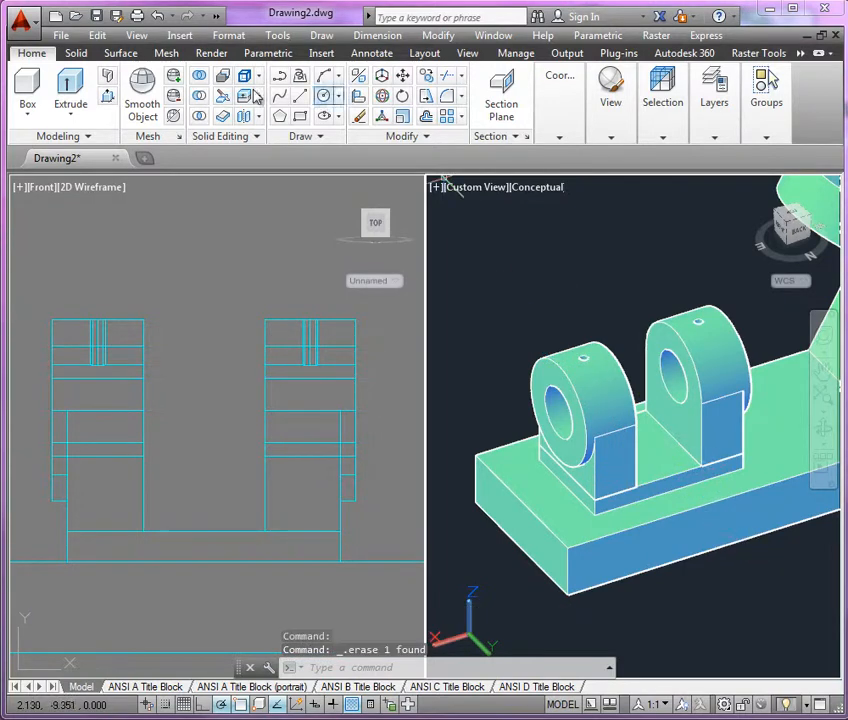
# Step: Union the angled base, the pad and both bored lugs into a single solid
pyautogui.click(173, 75)
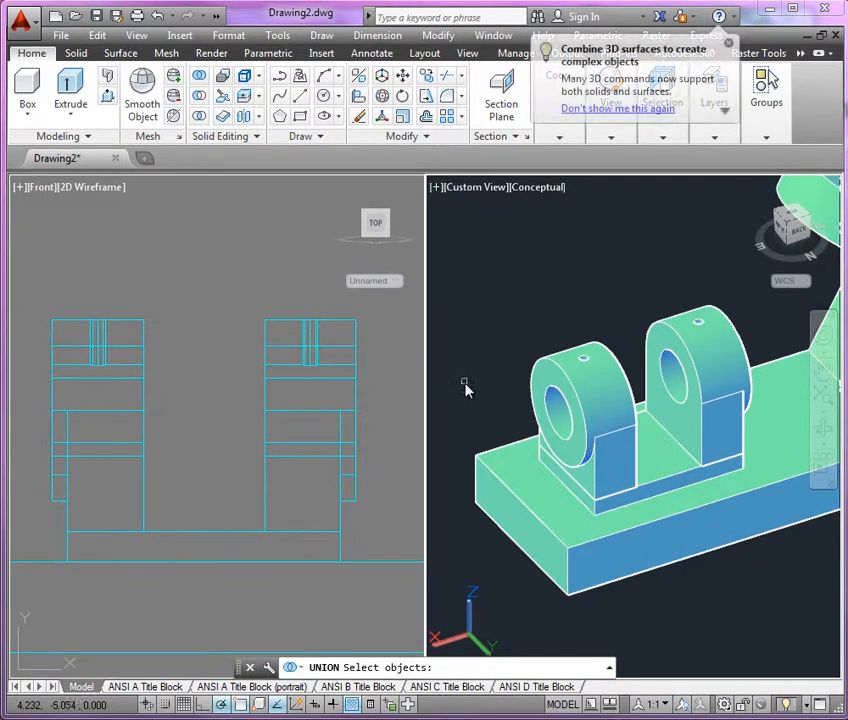
pyautogui.scroll(-2, 465, 390)
pyautogui.click(747, 523)
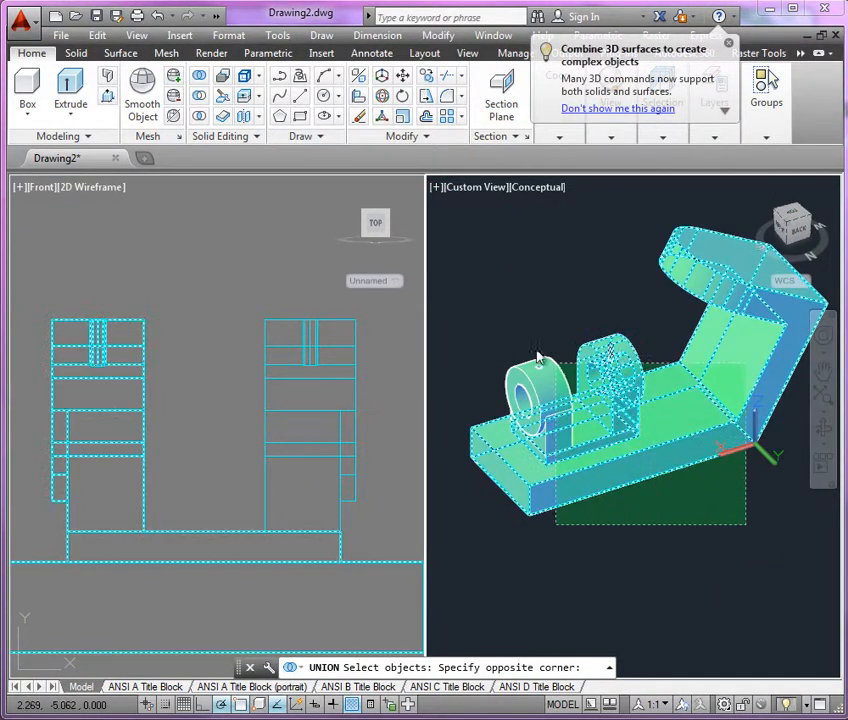
pyautogui.click(510, 324)
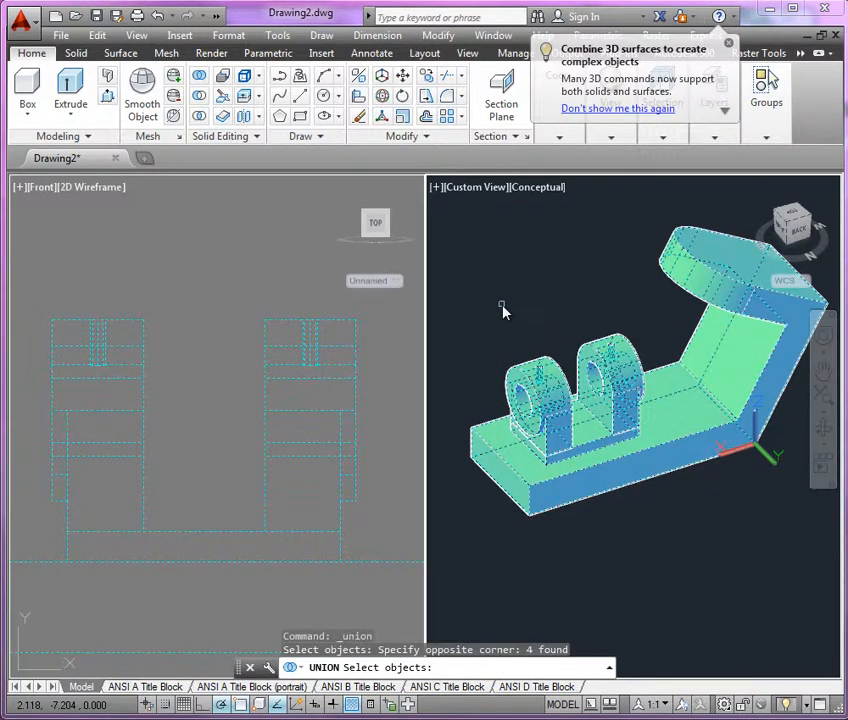
pyautogui.press('Return')
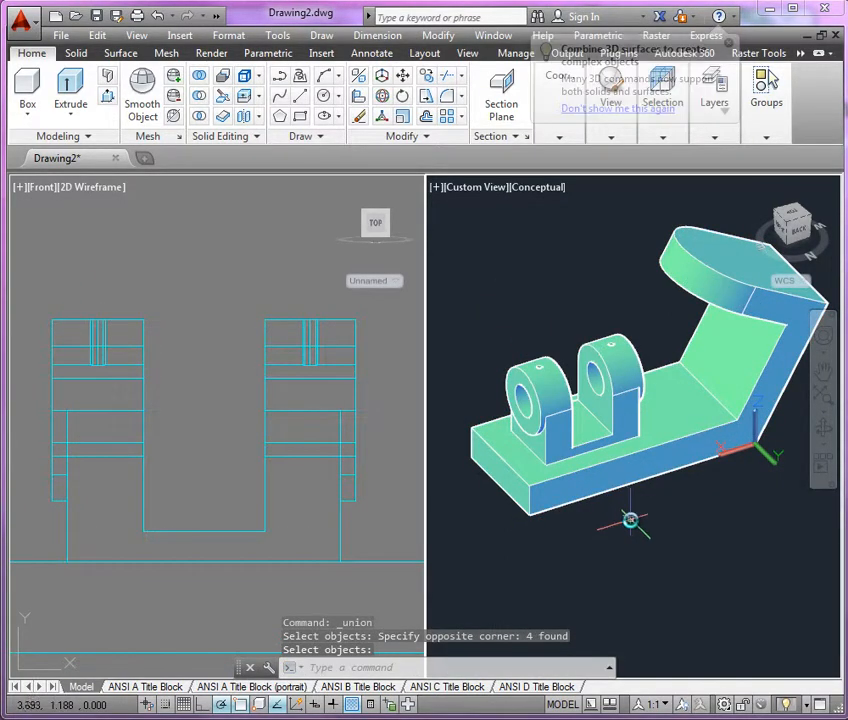
# Step: Erase the spare base and pad without lugs that lie apart from the finished bracket
pyautogui.scroll(4, 597, 467)
pyautogui.moveTo(597, 467); pyautogui.dragTo(674, 487, button='middle')
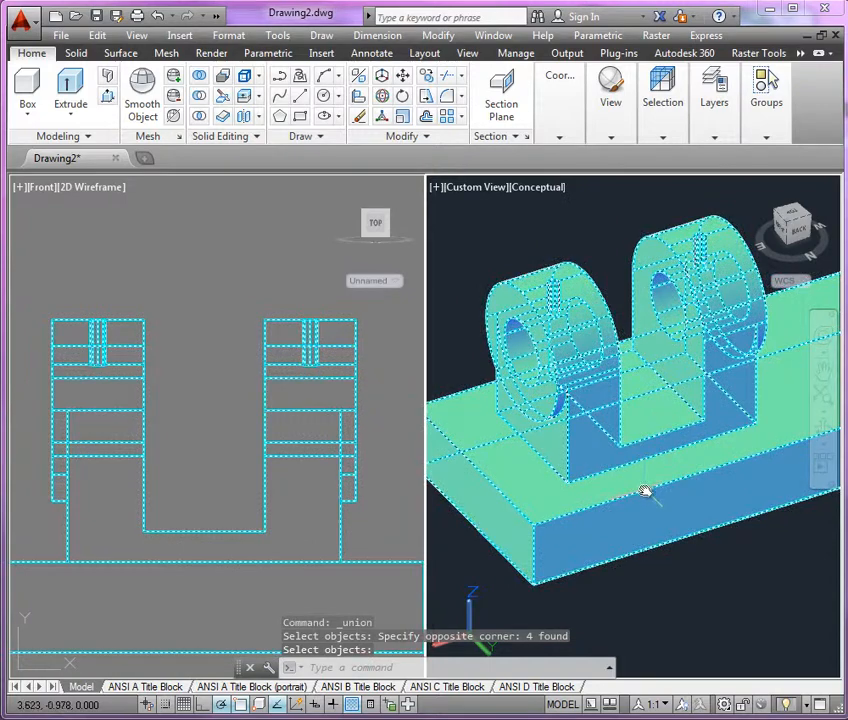
pyautogui.scroll(-5, 560, 360)
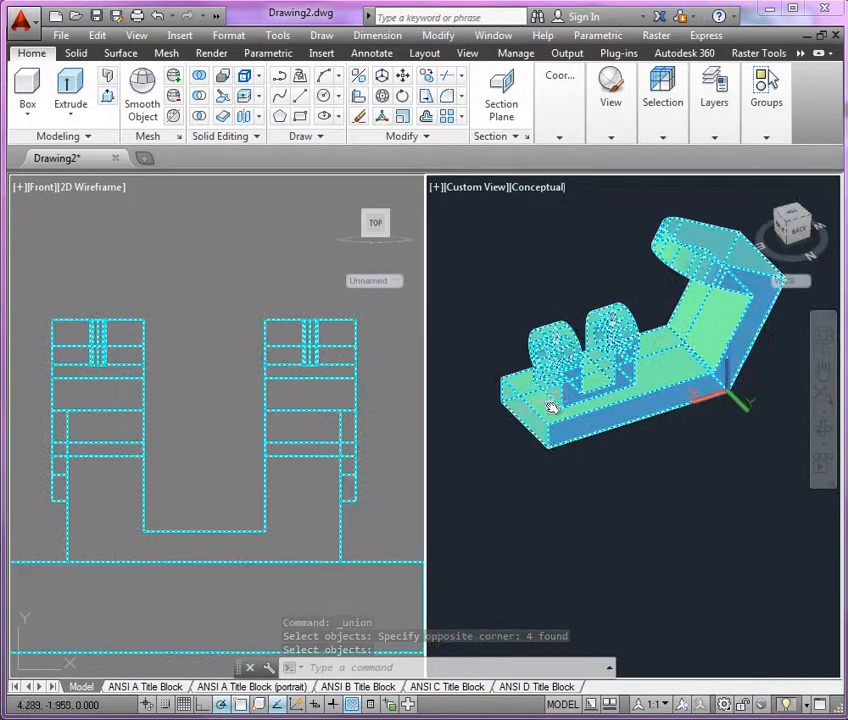
pyautogui.moveTo(617, 338); pyautogui.dragTo(590, 403, button='middle')
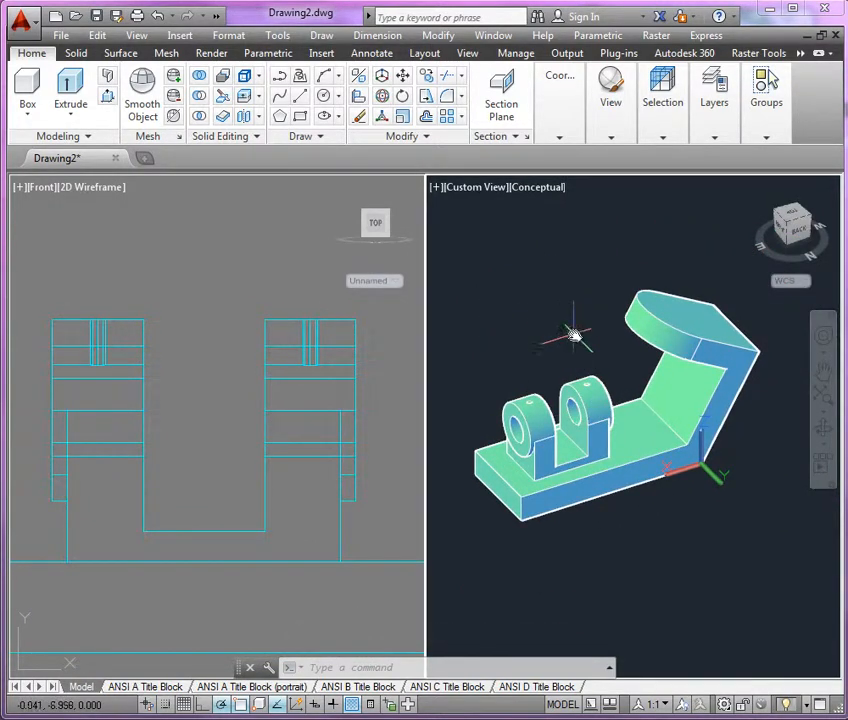
pyautogui.scroll(-5, 595, 360)
pyautogui.scroll(-3, 595, 365)
pyautogui.scroll(3, 545, 455)
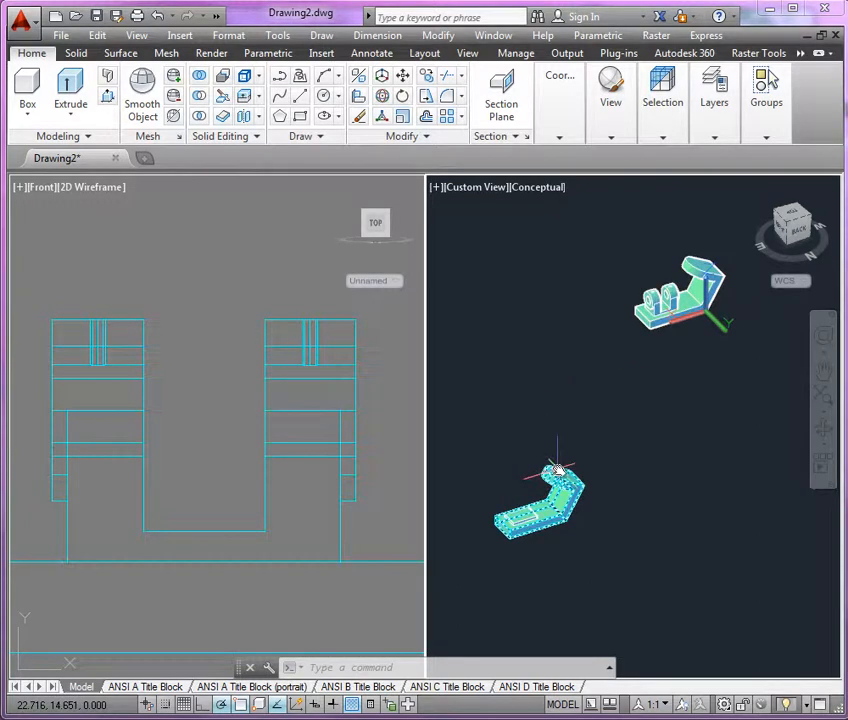
pyautogui.press('Escape')
pyautogui.press('Escape')
pyautogui.click(466, 552)
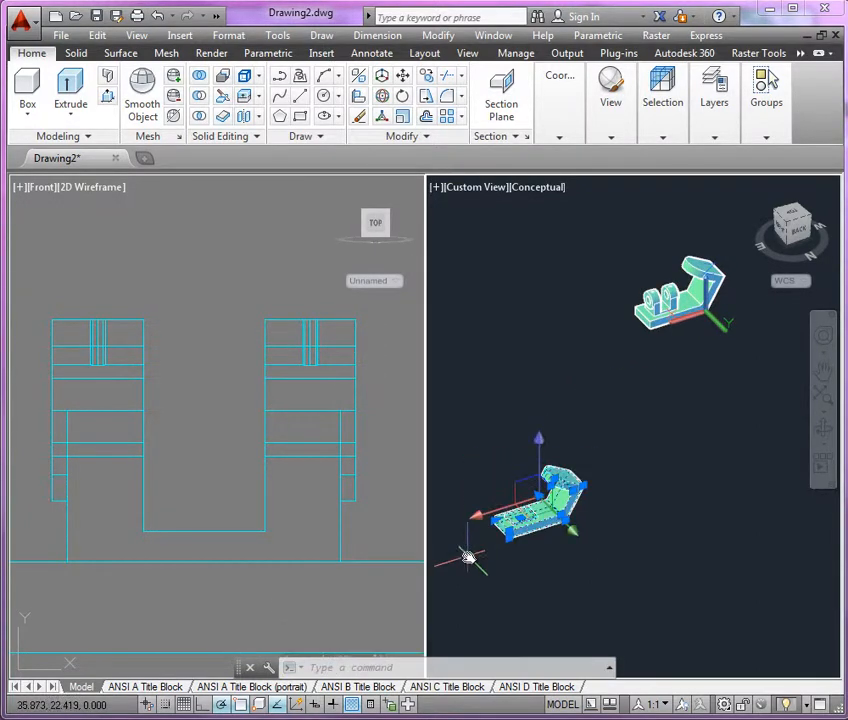
pyautogui.press('Delete')
# Step: Zoom to the drawing extents and erase the leftover small solid far from the bracket
pyautogui.write('z')
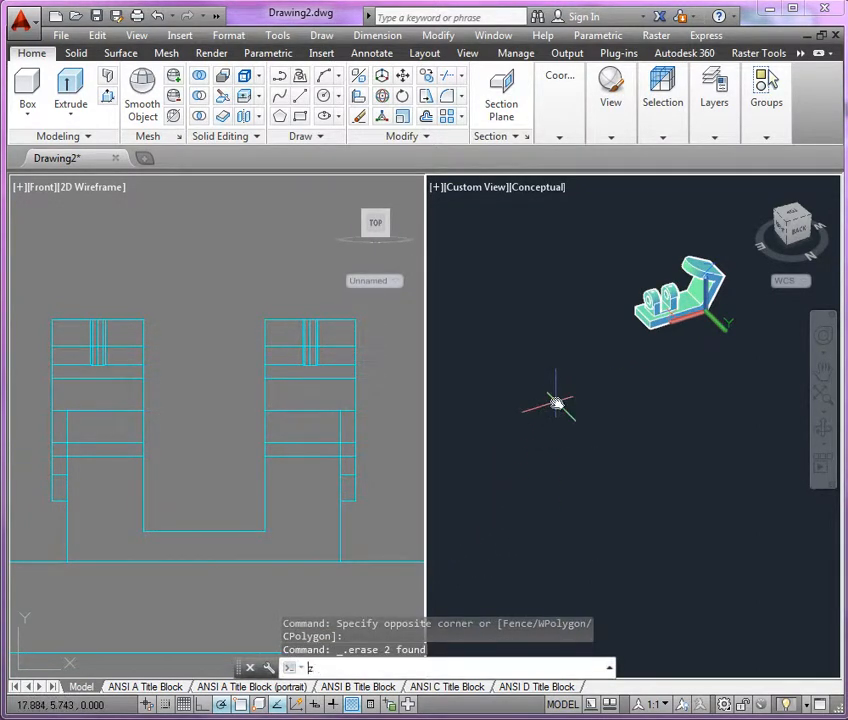
pyautogui.press('Return')
pyautogui.write('e')
pyautogui.press('Return')
pyautogui.click(479, 388)
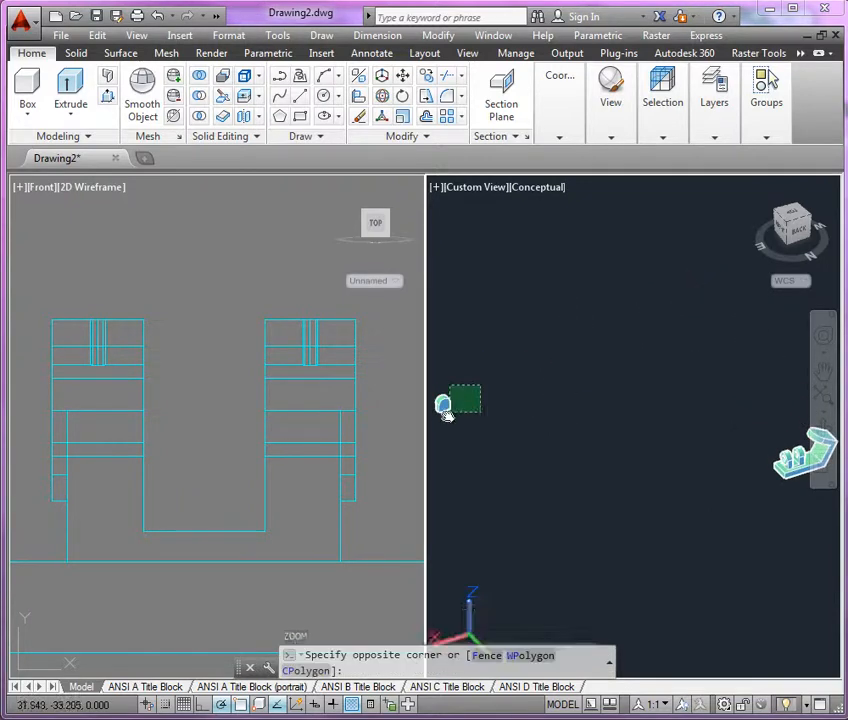
pyautogui.click(437, 419)
pyautogui.press('Delete')
# Step: Copy the united bracket once to a free spot well clear of the original, toward its positive Y side
pyautogui.write('z')
pyautogui.press('Return')
pyautogui.write('e')
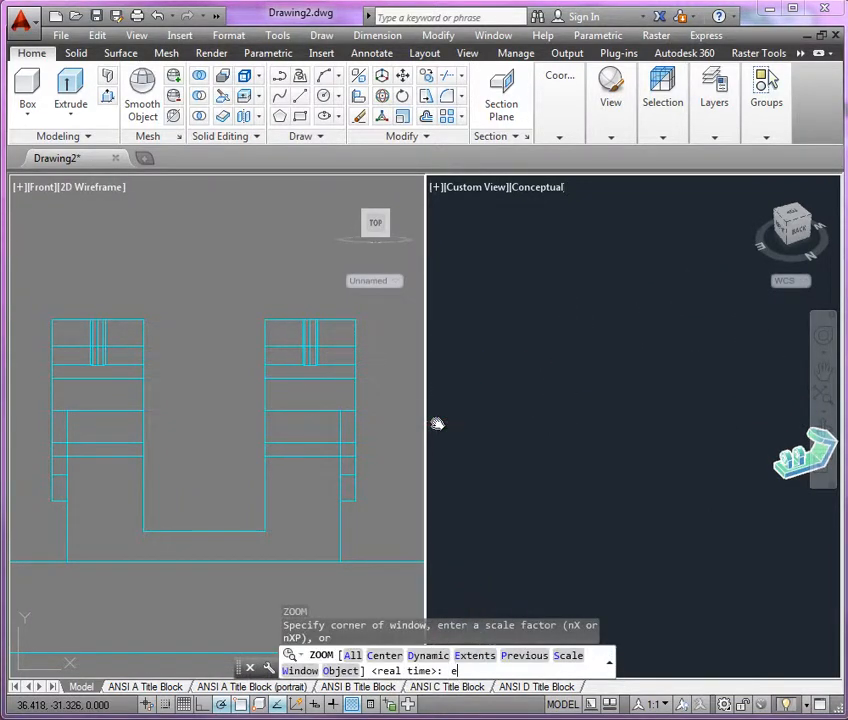
pyautogui.press('Return')
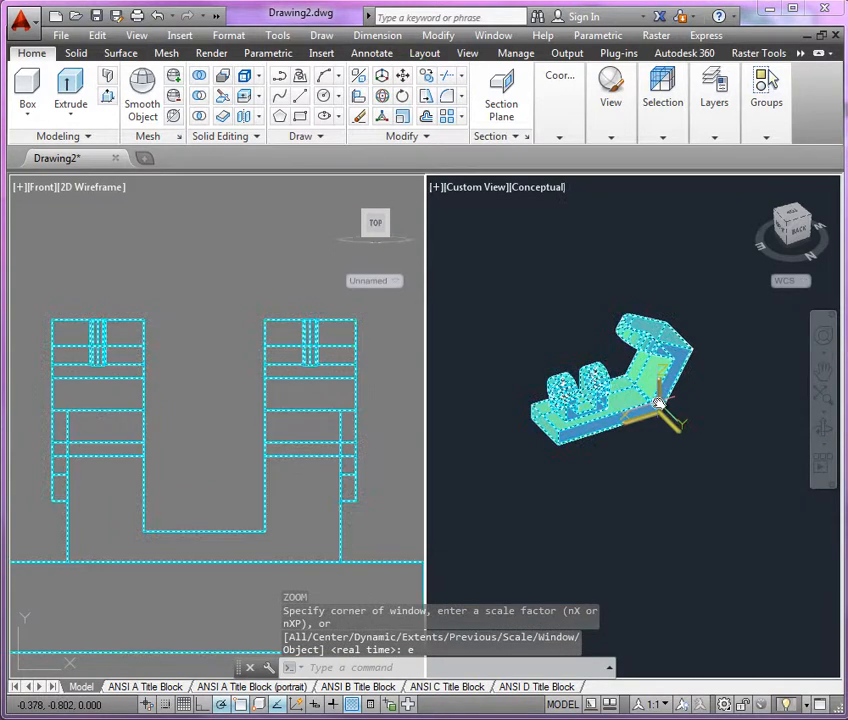
pyautogui.click(646, 337)
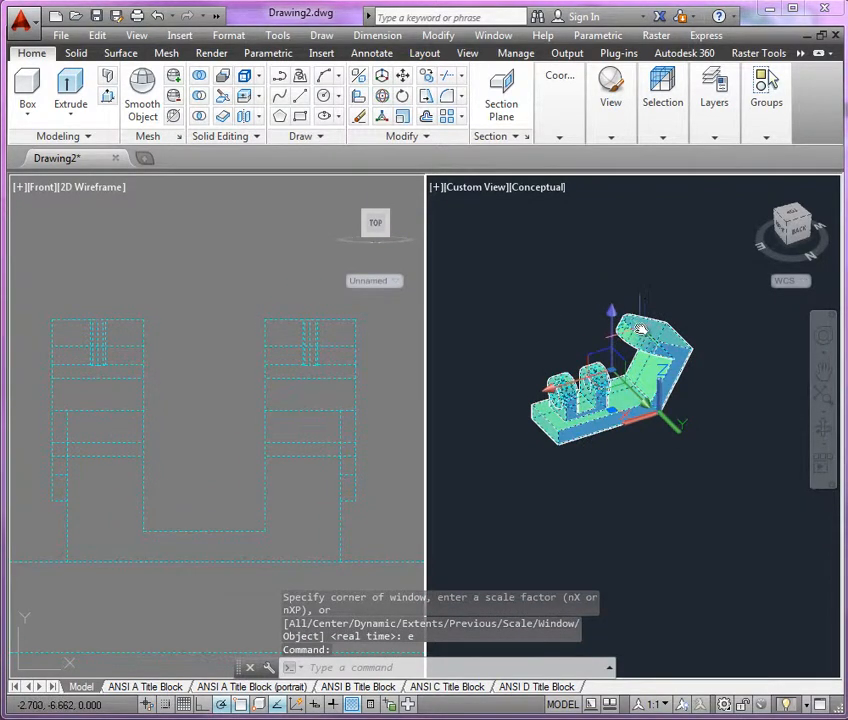
pyautogui.write('cp')
pyautogui.press('Return')
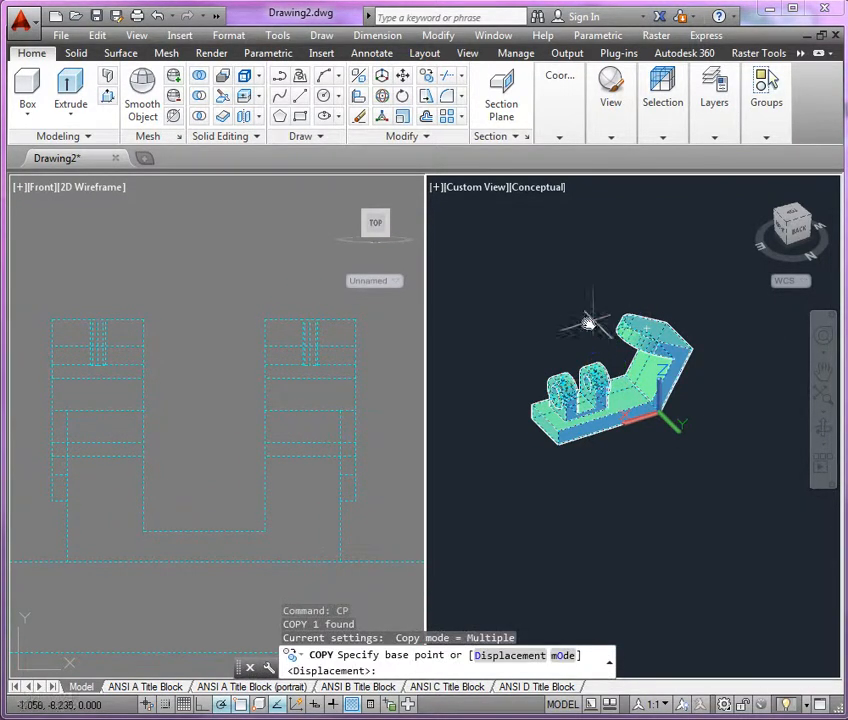
pyautogui.click(557, 322)
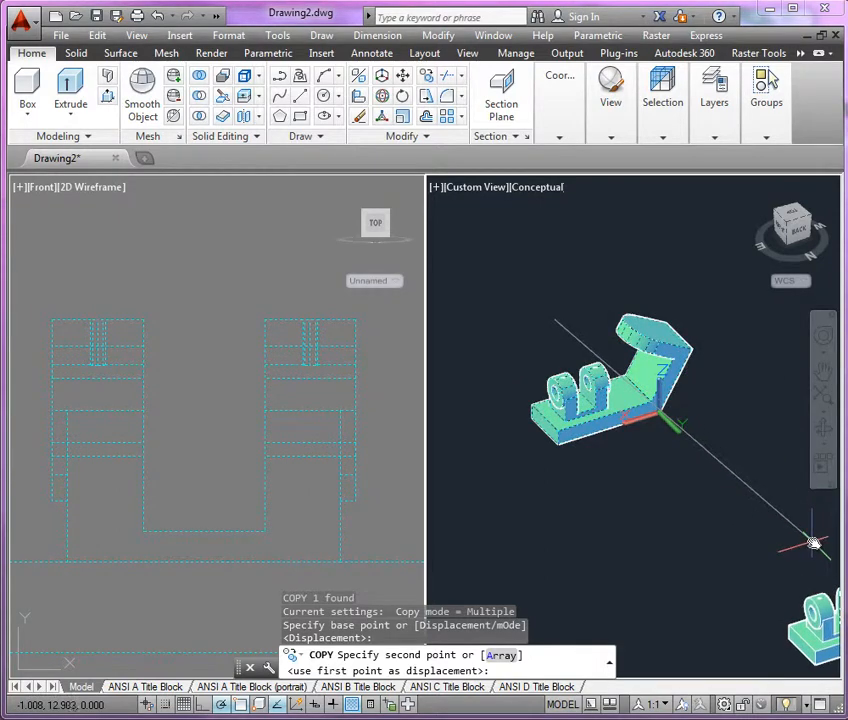
pyautogui.click(814, 543)
pyautogui.press('Escape')
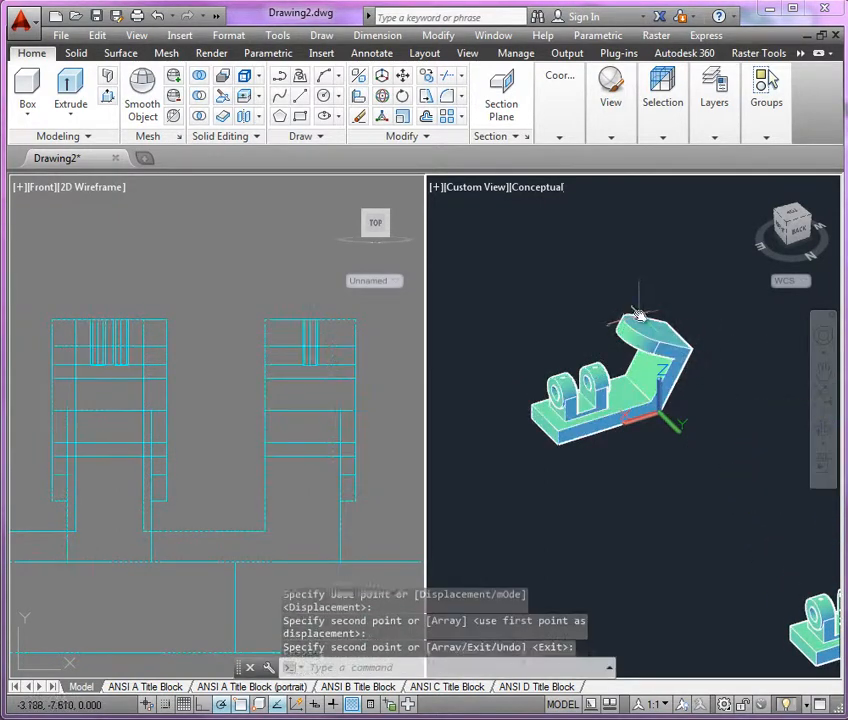
pyautogui.scroll(3, 630, 362)
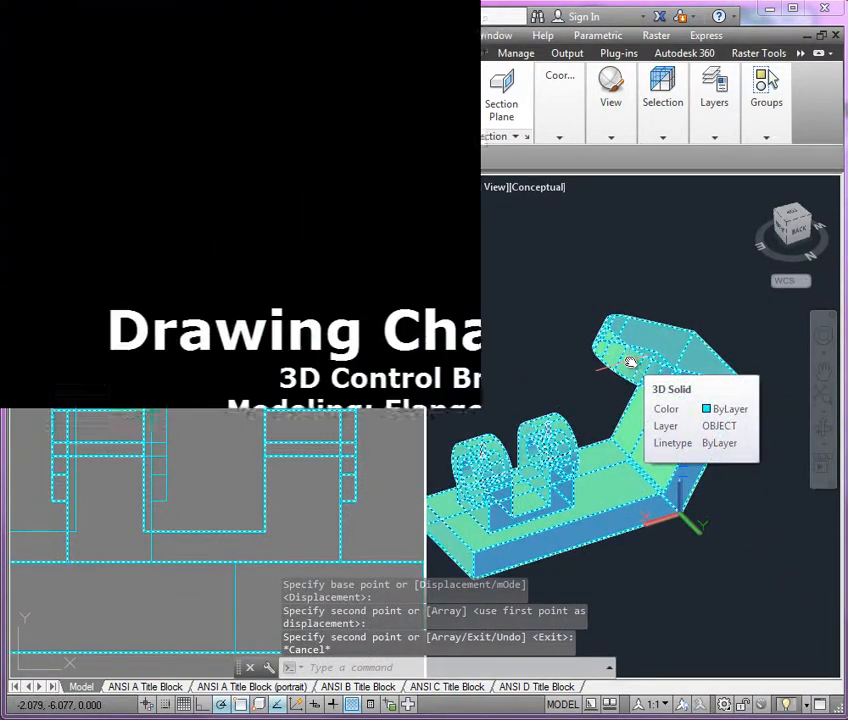